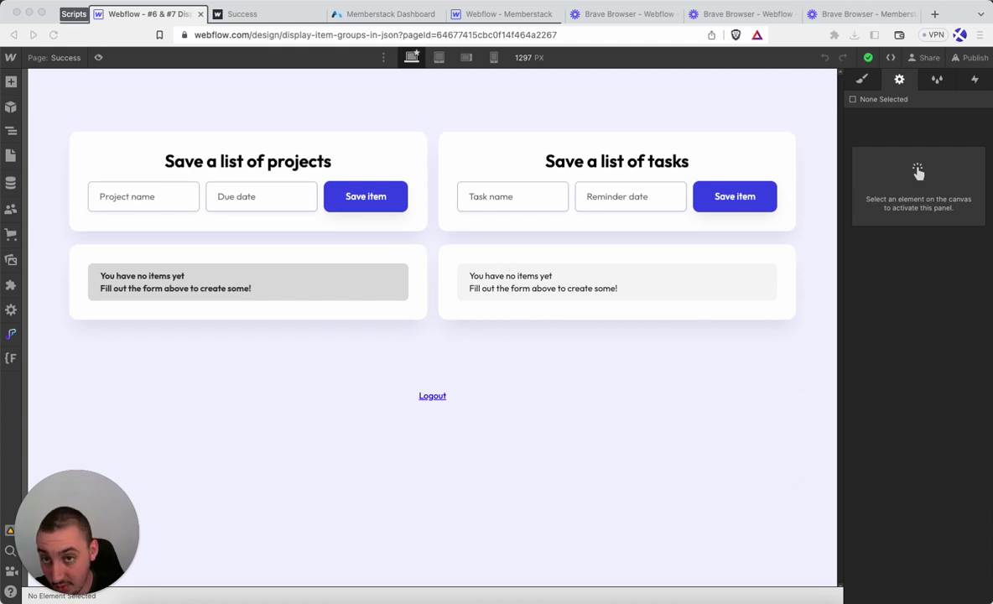
- Reload the published Success page, then return to the Webflow designer
{"action": "left_click", "coordinate": [249, 13]}
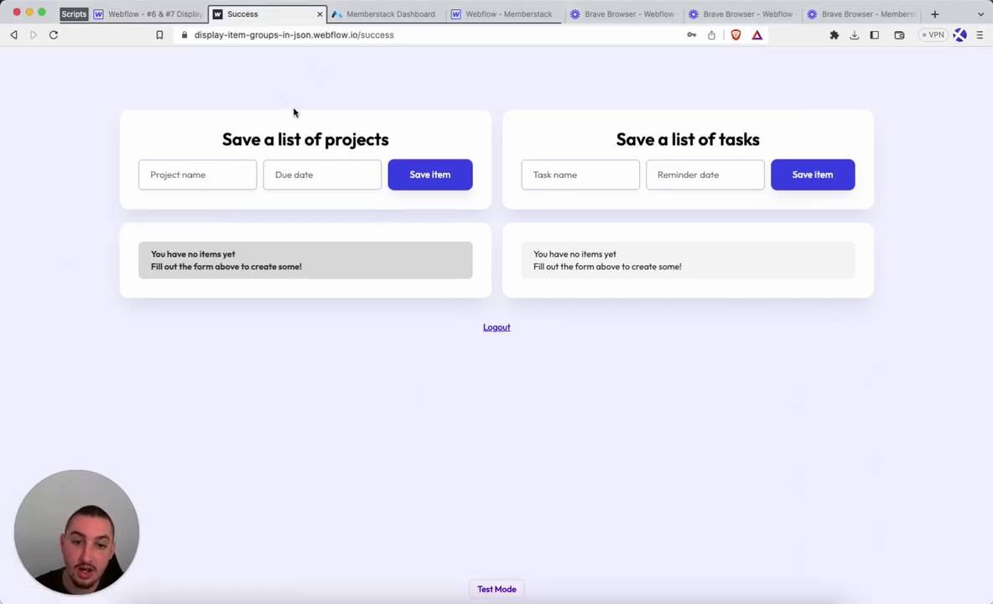
{"action": "left_click", "coordinate": [53, 35]}
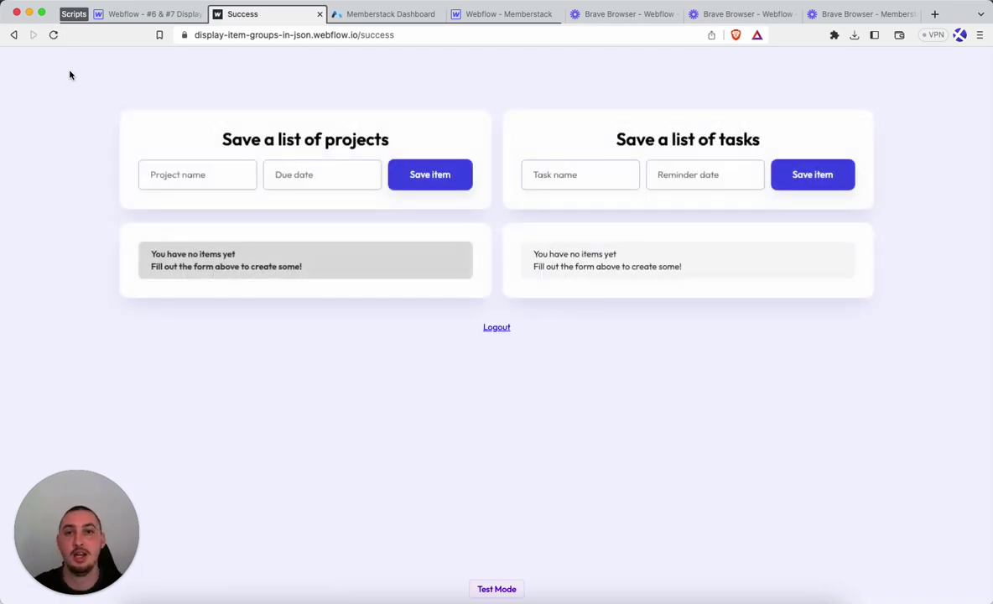
{"action": "left_click", "coordinate": [141, 15]}
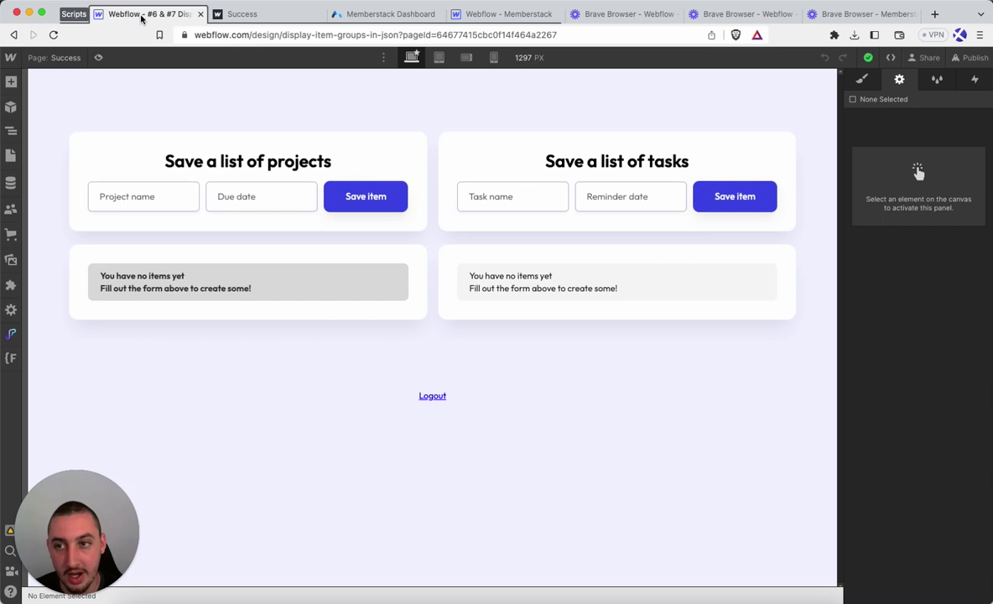
- Review the Success page's head code: the MemberScript #7 delay script with its 1000 ms timeout
{"action": "left_click", "coordinate": [10, 155]}
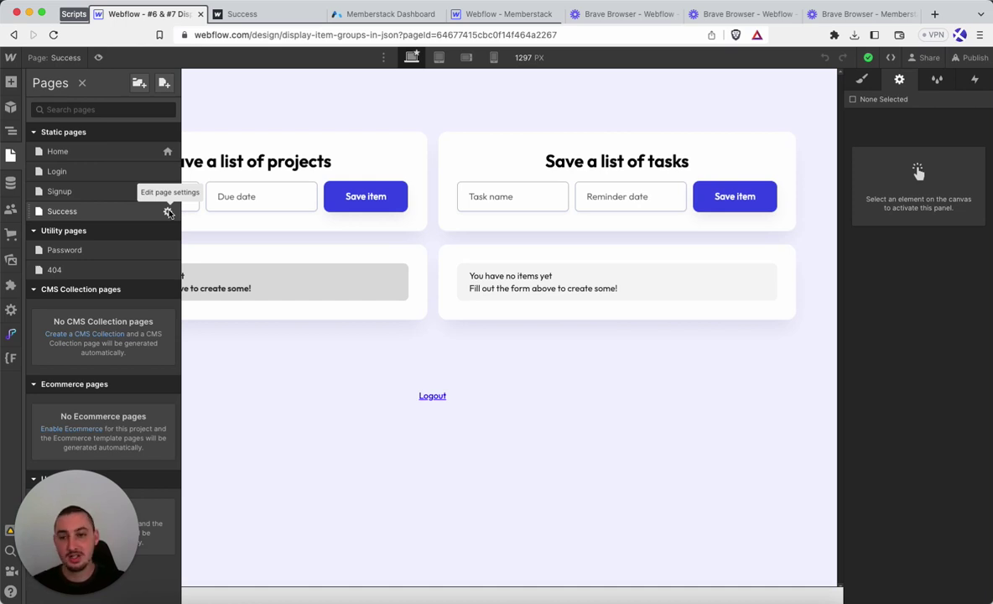
{"action": "left_click", "coordinate": [169, 213]}
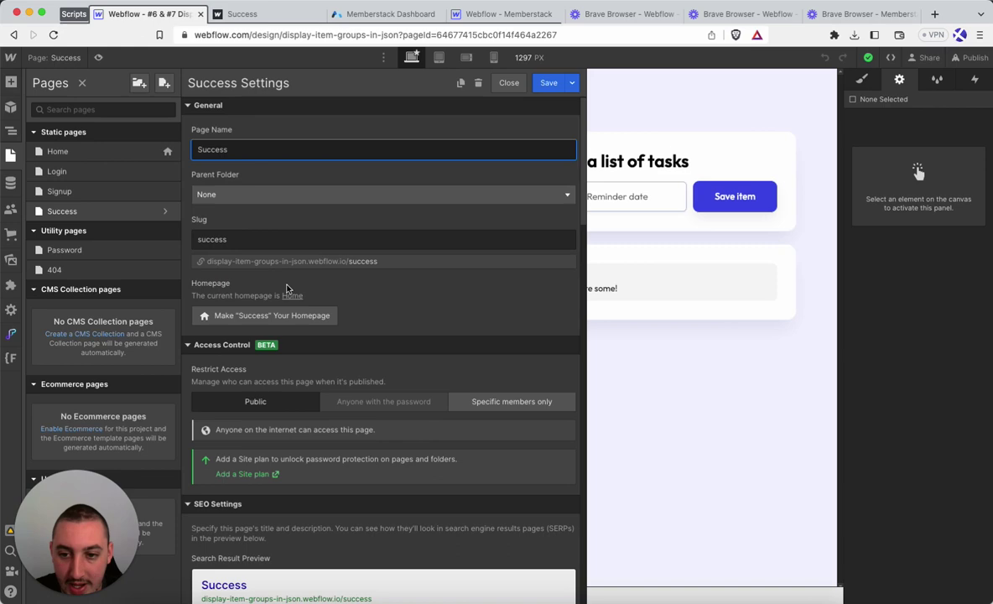
{"action": "scroll", "coordinate": [270, 285], "scroll_direction": "down", "scroll_amount": 10}
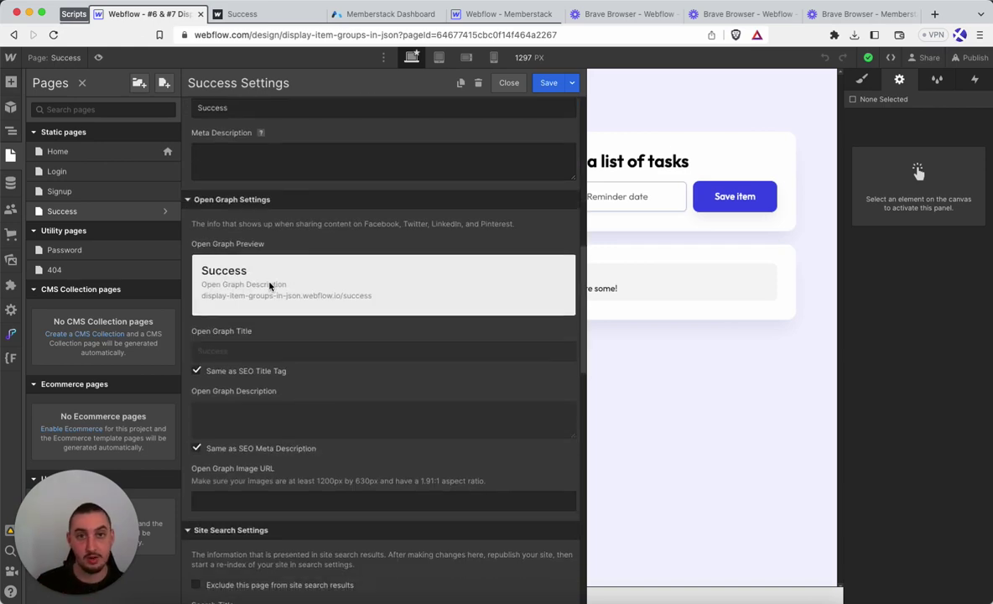
{"action": "scroll", "coordinate": [271, 283], "scroll_direction": "down", "scroll_amount": 10}
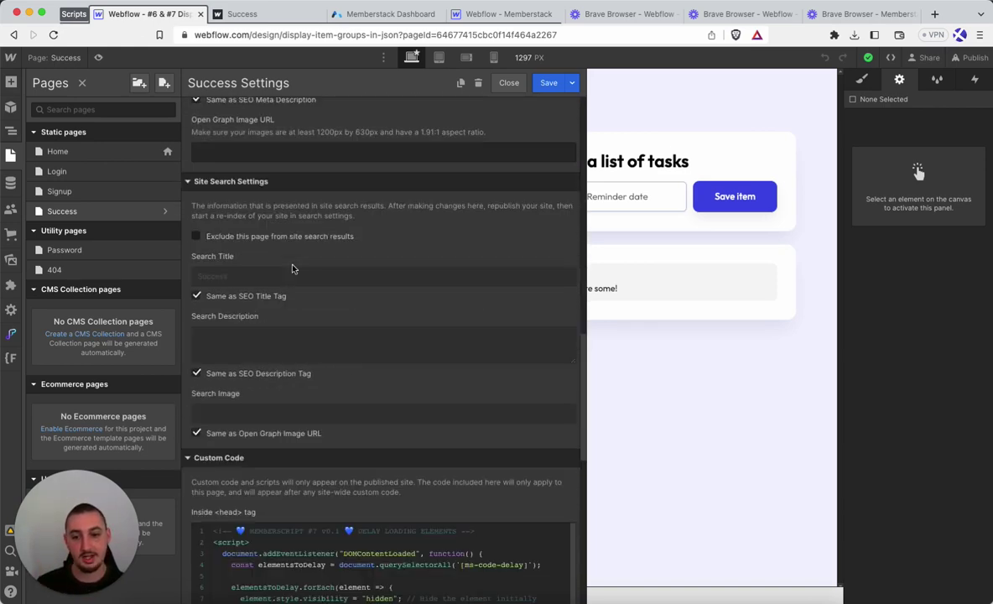
{"action": "scroll", "coordinate": [295, 288], "scroll_direction": "down", "scroll_amount": 4}
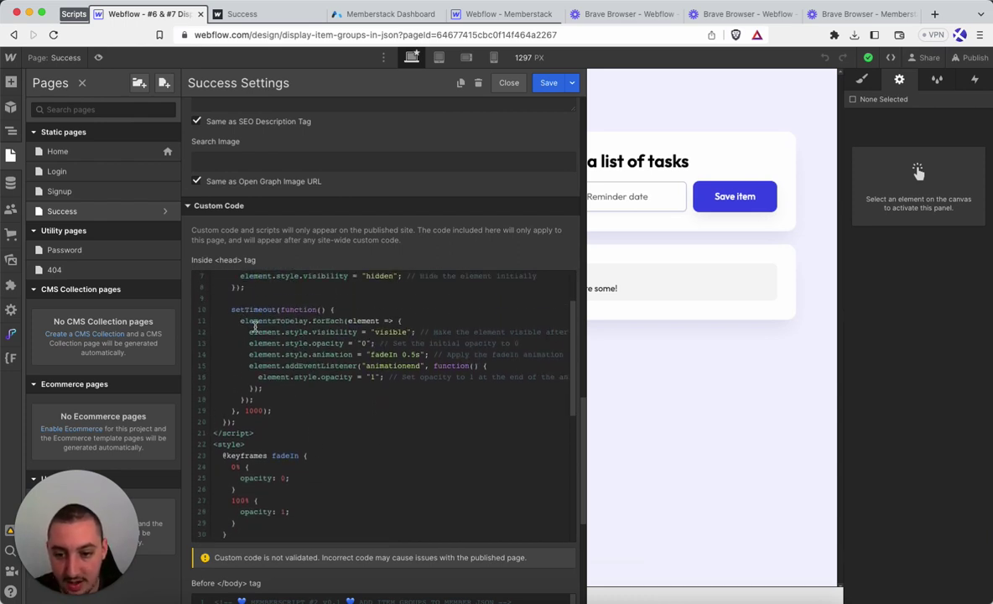
{"action": "scroll", "coordinate": [269, 335], "scroll_direction": "up", "scroll_amount": 4}
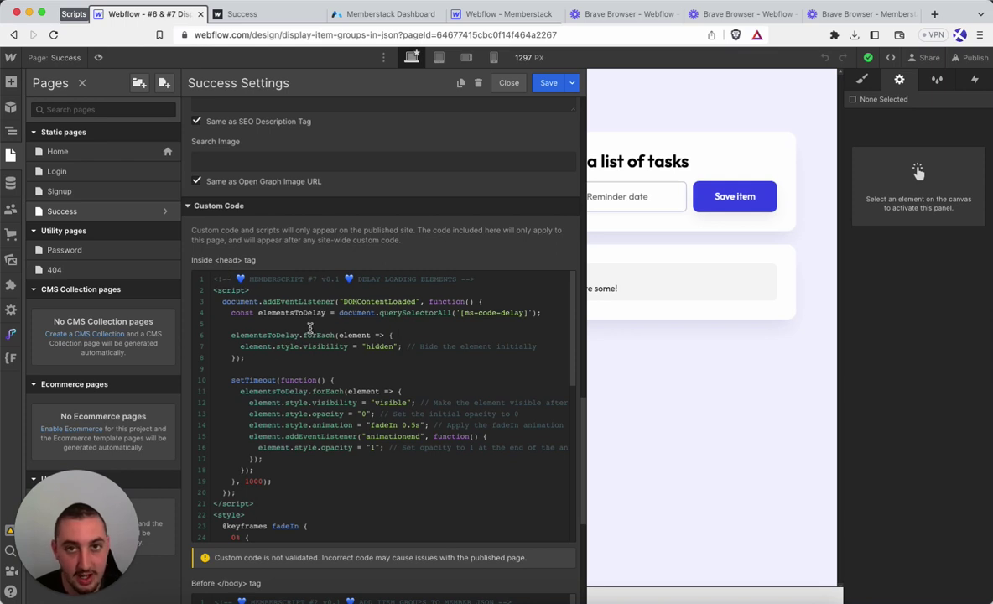
{"action": "scroll", "coordinate": [309, 328], "scroll_direction": "down", "scroll_amount": 5}
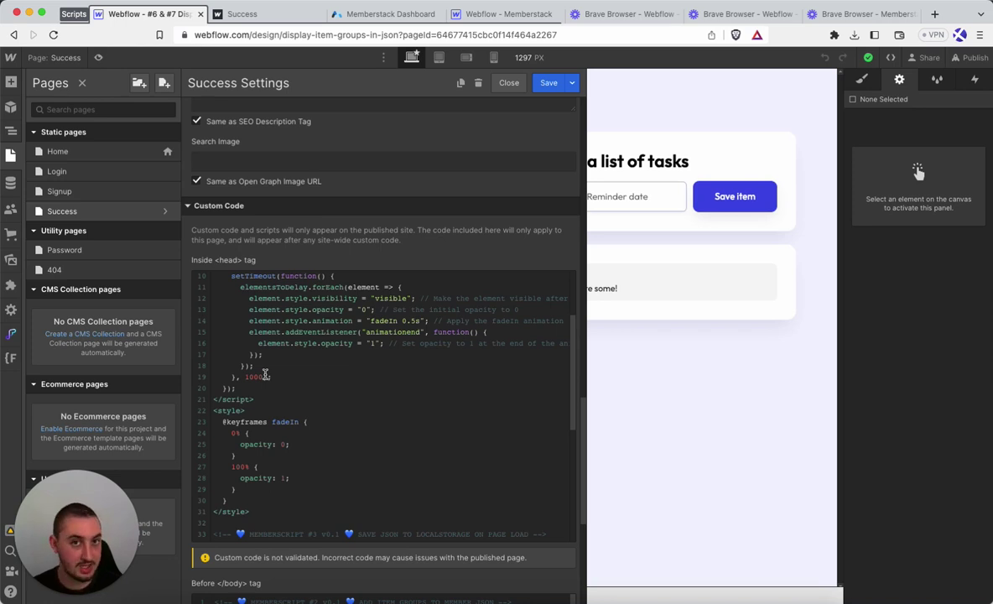
{"action": "left_click", "coordinate": [251, 377]}
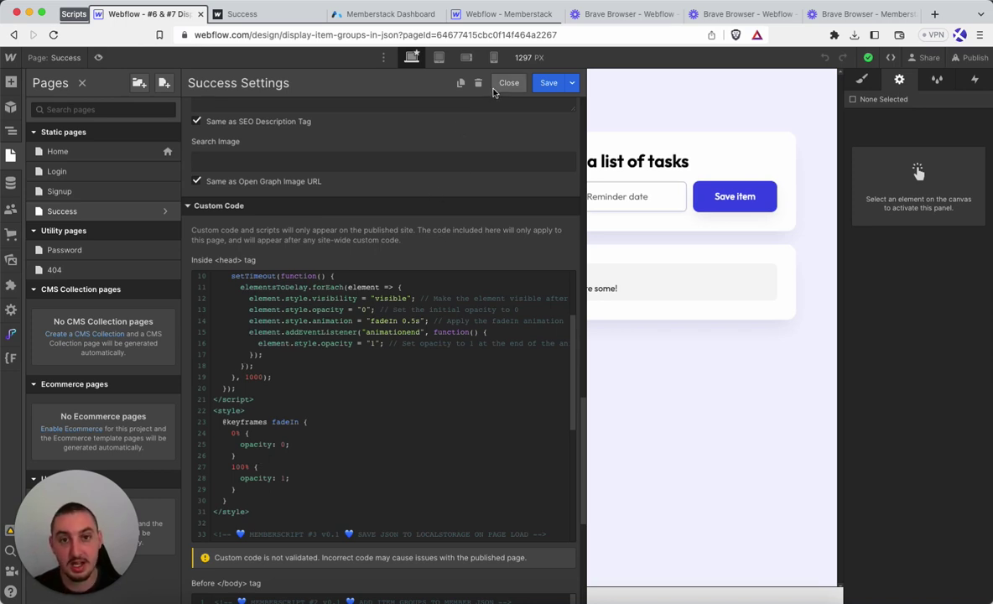
{"action": "scroll", "coordinate": [503, 306], "scroll_direction": "up", "scroll_amount": 2}
{"action": "scroll", "coordinate": [503, 302], "scroll_direction": "up", "scroll_amount": 3}
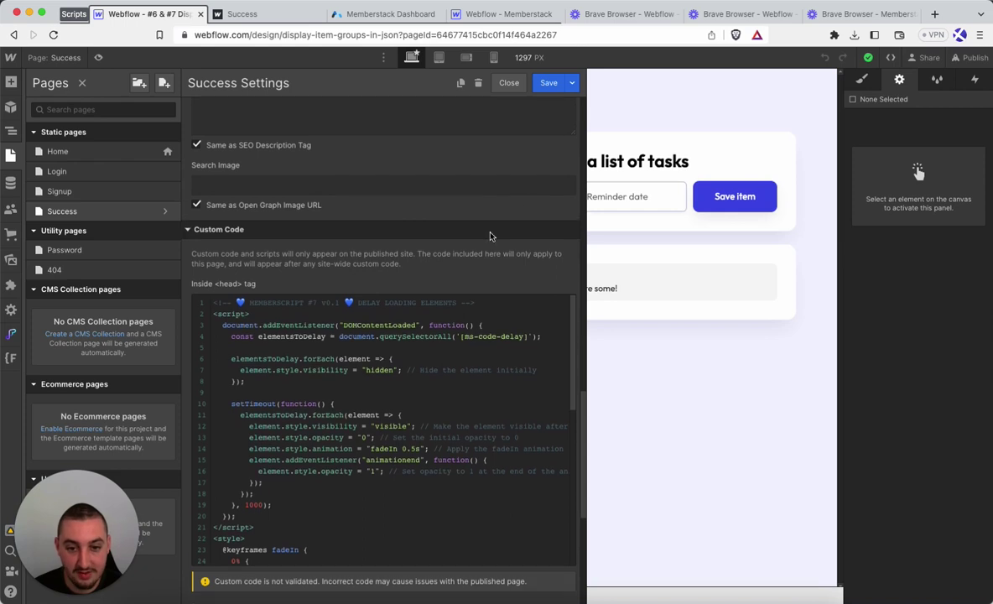
- Close page settings and inspect the wrap div's empty ms-code-delay custom attribute
{"action": "left_click", "coordinate": [510, 83]}
{"action": "left_click", "coordinate": [592, 351]}
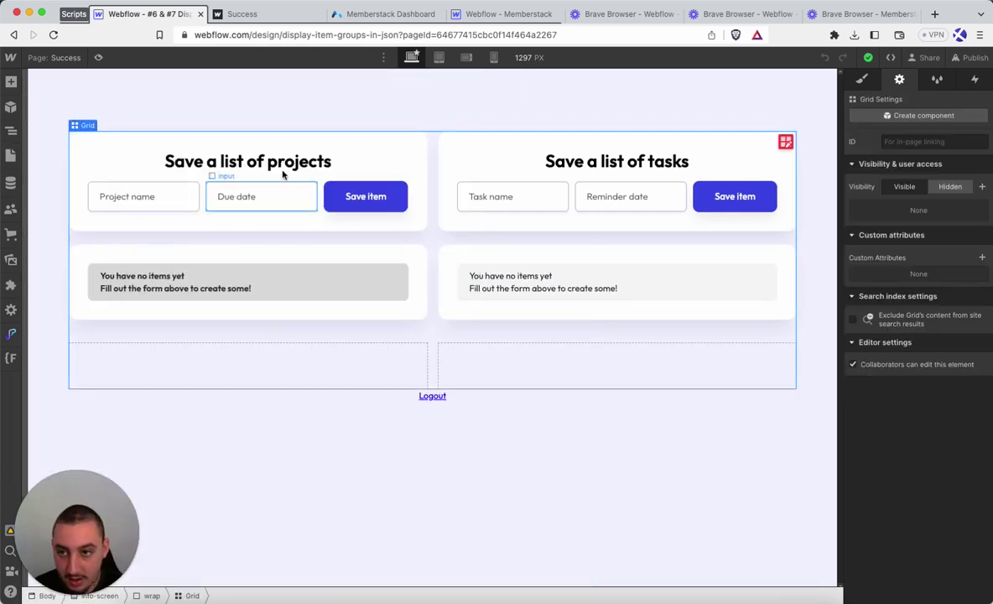
{"action": "left_click", "coordinate": [11, 130]}
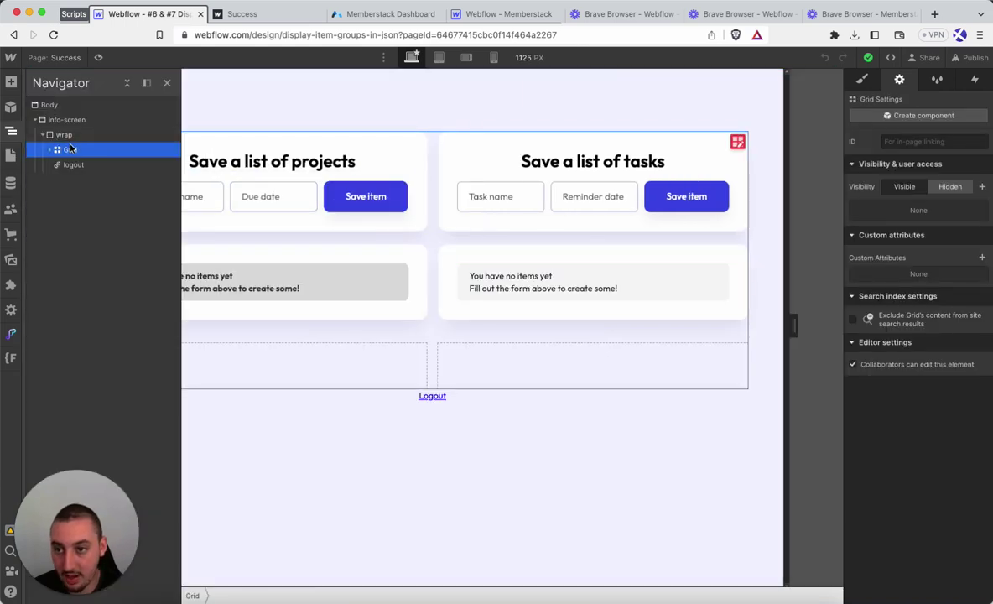
{"action": "left_click", "coordinate": [73, 135]}
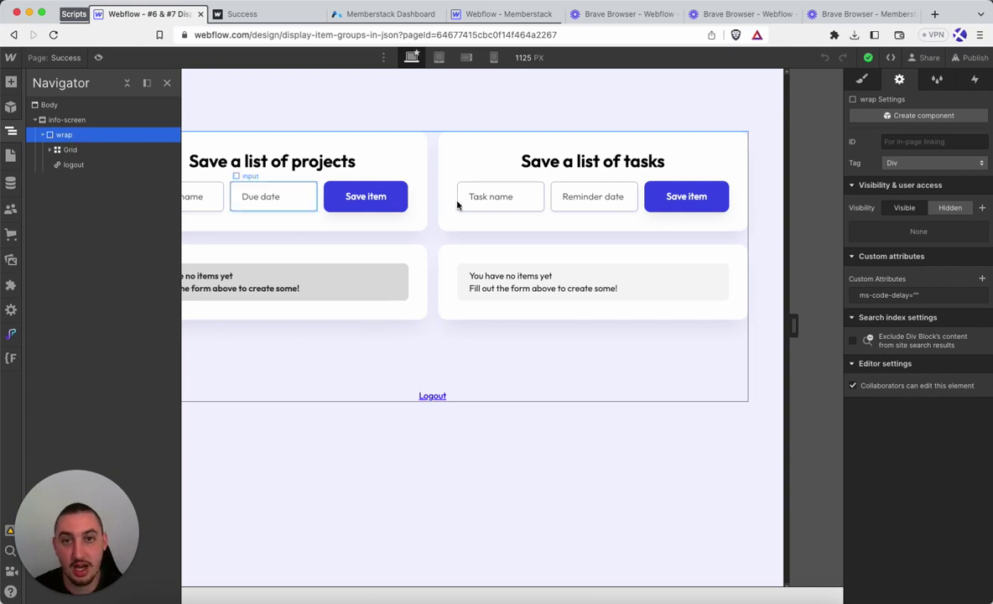
{"action": "left_click", "coordinate": [890, 296]}
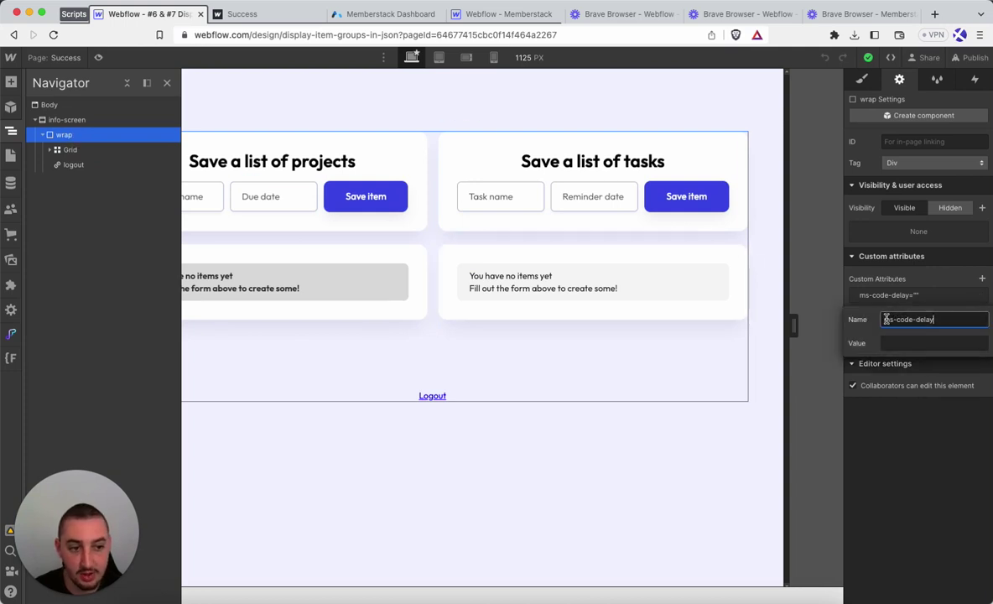
{"action": "left_click_drag", "start_coordinate": [886, 319], "coordinate": [935, 320]}
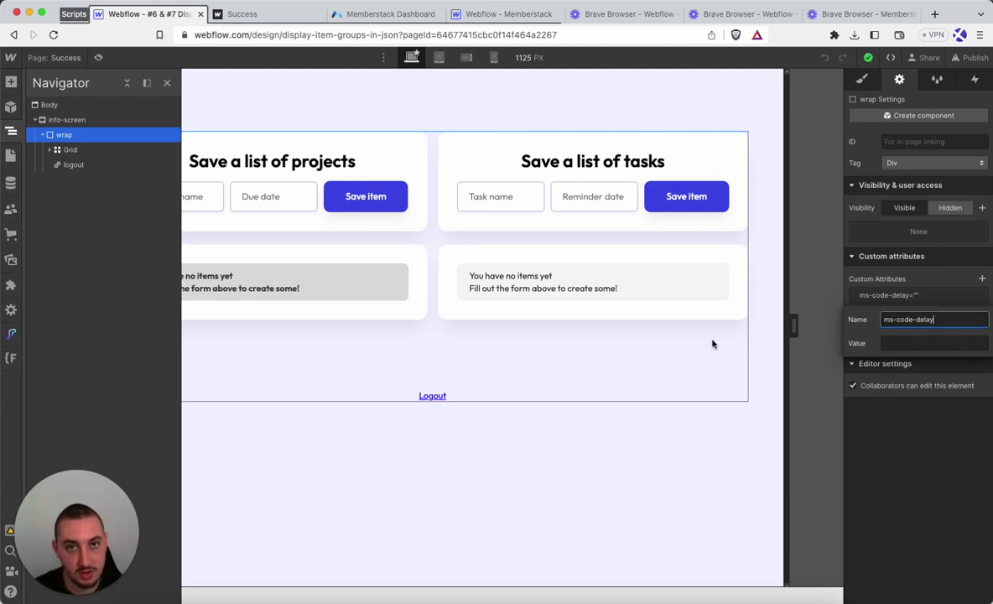
{"action": "left_click", "coordinate": [328, 464]}
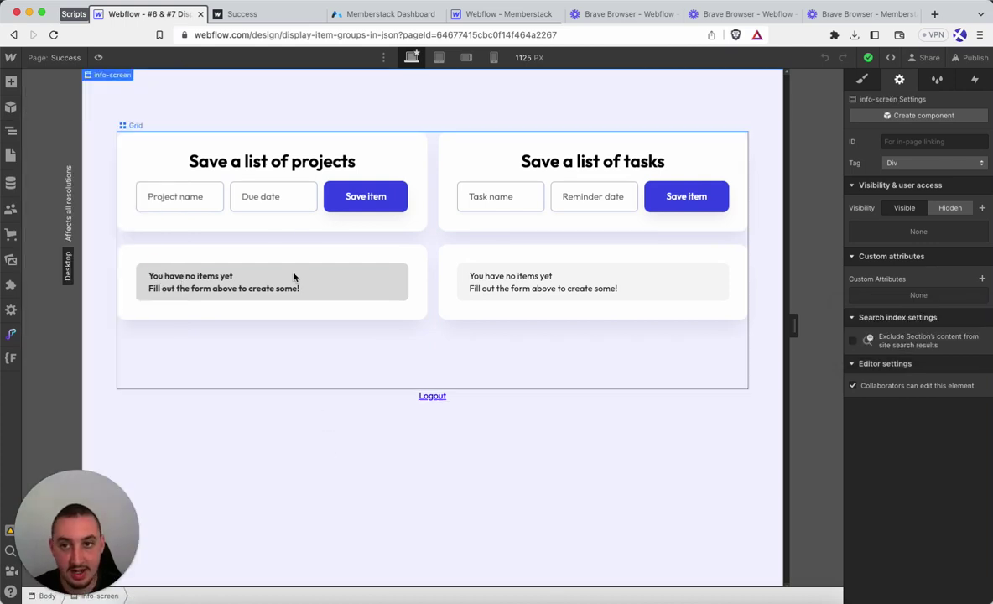
- On the published Success page, save two projects, each with a name and due date
{"action": "left_click", "coordinate": [237, 15]}
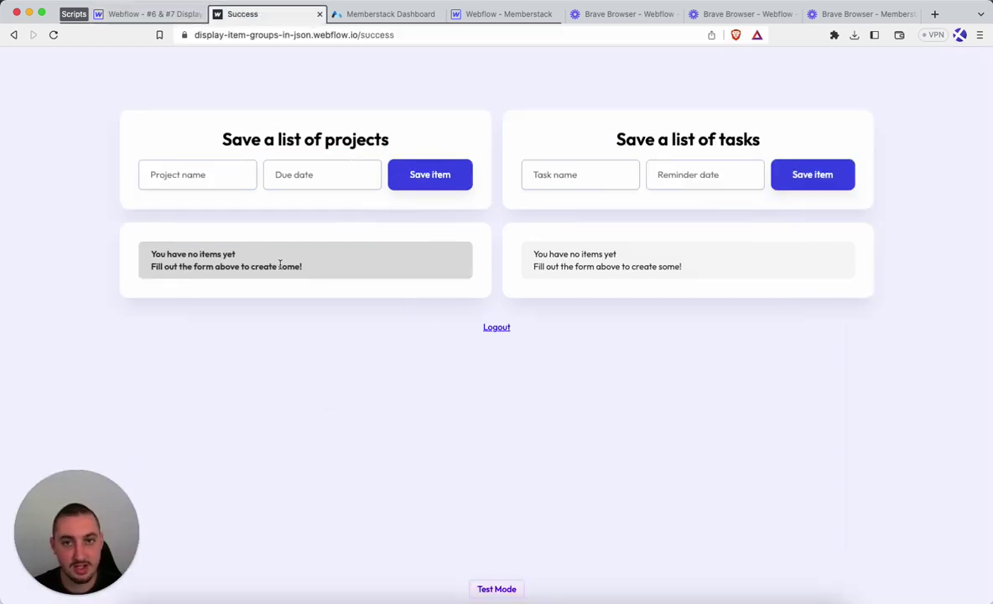
{"action": "left_click", "coordinate": [210, 174]}
{"action": "type", "text": "egrreggre"}
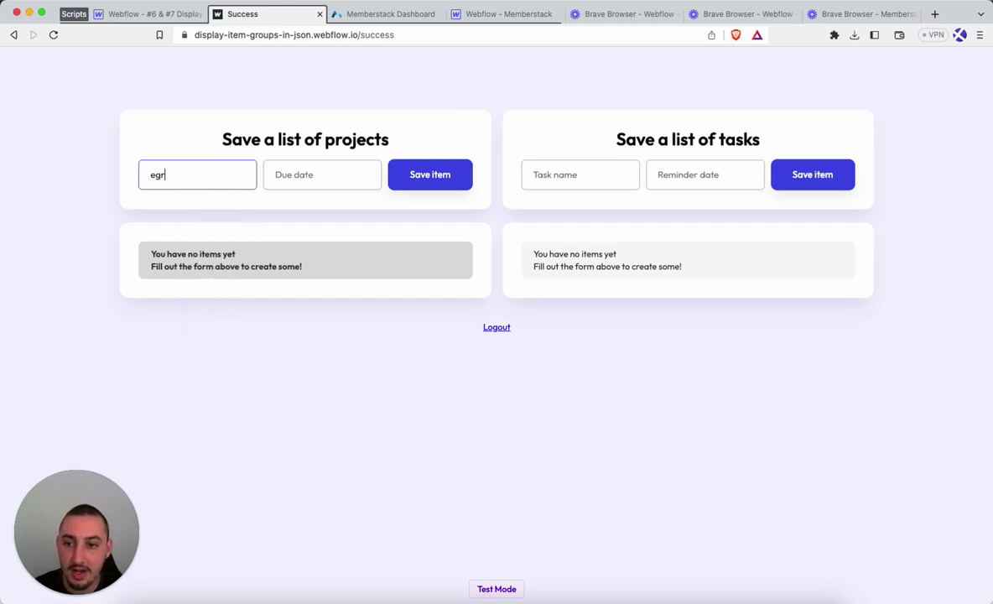
{"action": "left_click", "coordinate": [285, 176]}
{"action": "type", "text": "ergergerg"}
{"action": "left_click", "coordinate": [443, 175]}
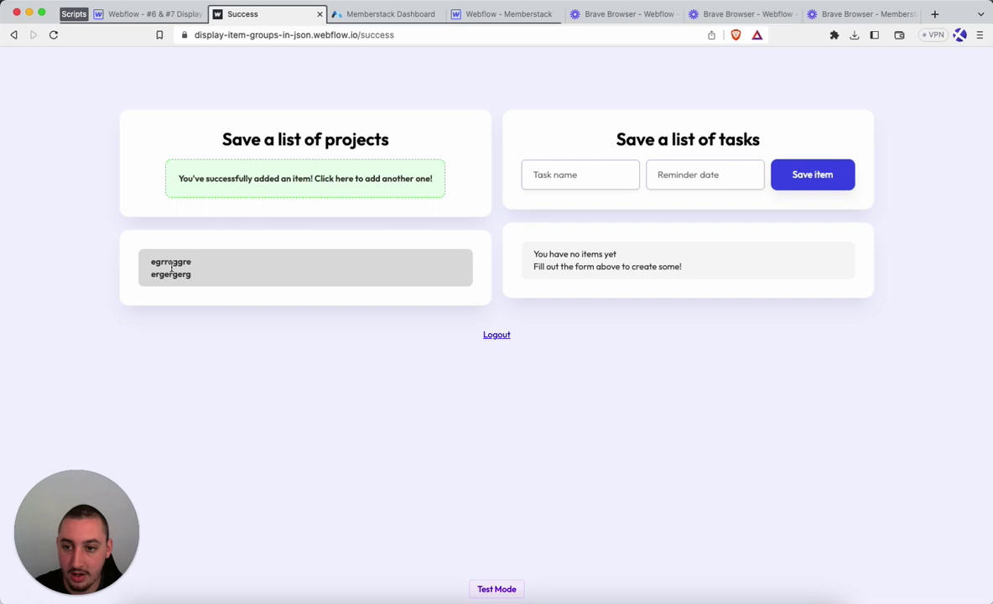
{"action": "left_click", "coordinate": [256, 178]}
{"action": "left_click", "coordinate": [208, 177]}
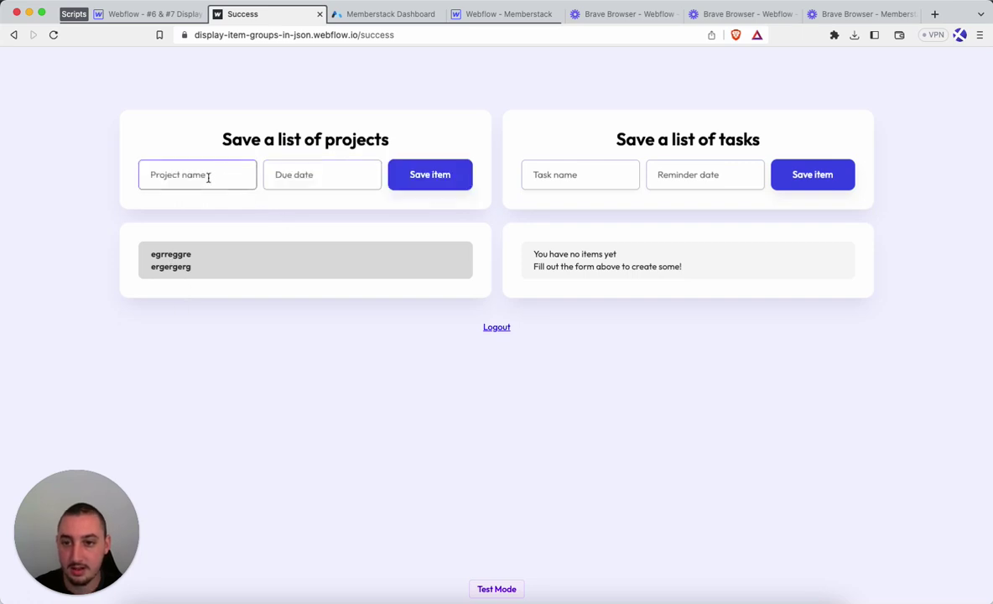
{"action": "type", "text": "brgrbbrgbgr"}
{"action": "key", "text": "Tab"}
{"action": "type", "text": "rgbgrbrgbrgb"}
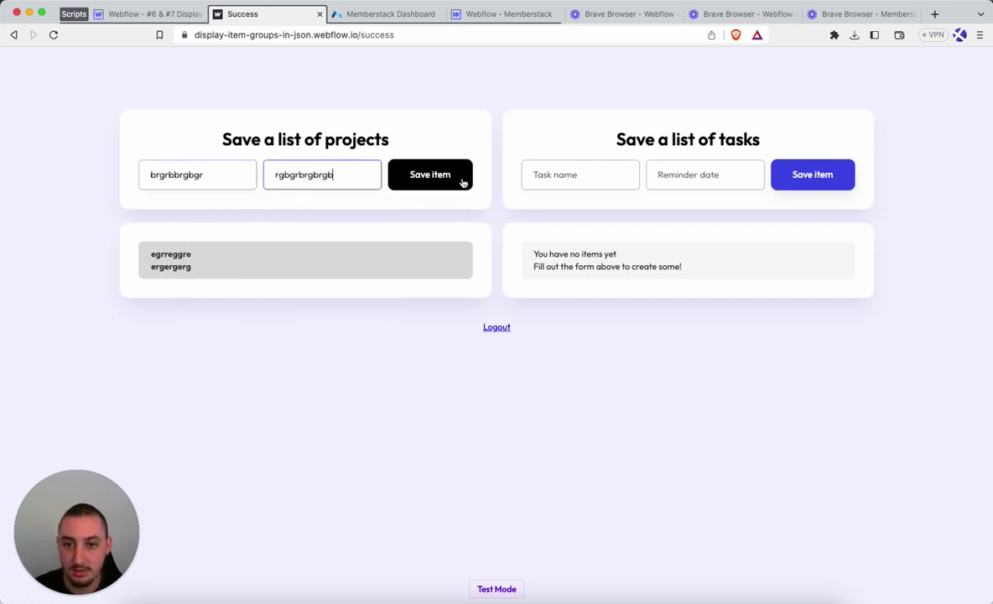
{"action": "left_click", "coordinate": [461, 181]}
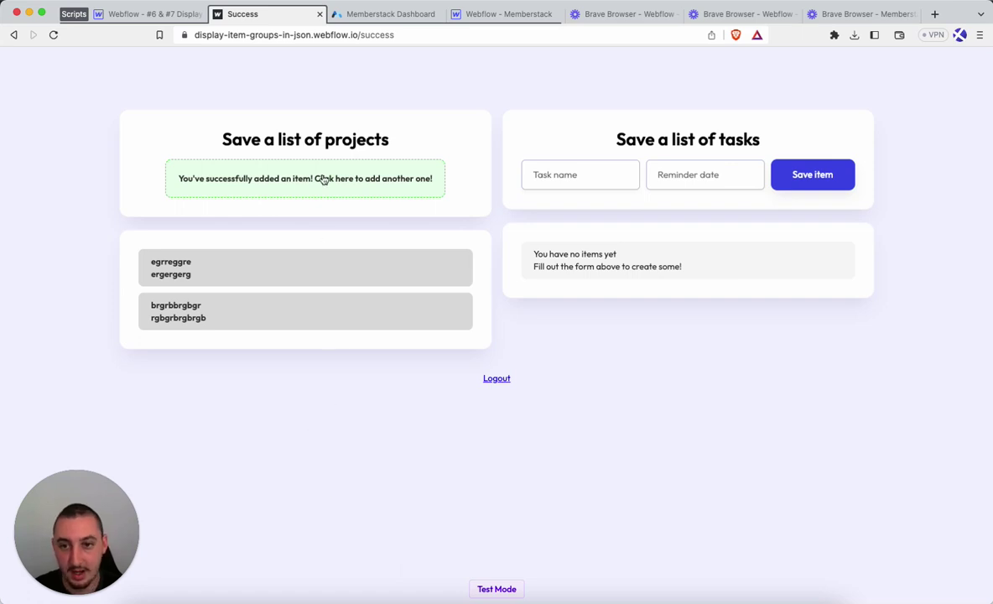
{"action": "left_click", "coordinate": [322, 180]}
- Save two tasks with names and reminder dates, then reload to confirm they persist
{"action": "left_click", "coordinate": [568, 173]}
{"action": "type", "text": "rgbbrgbrg"}
{"action": "left_click", "coordinate": [730, 172]}
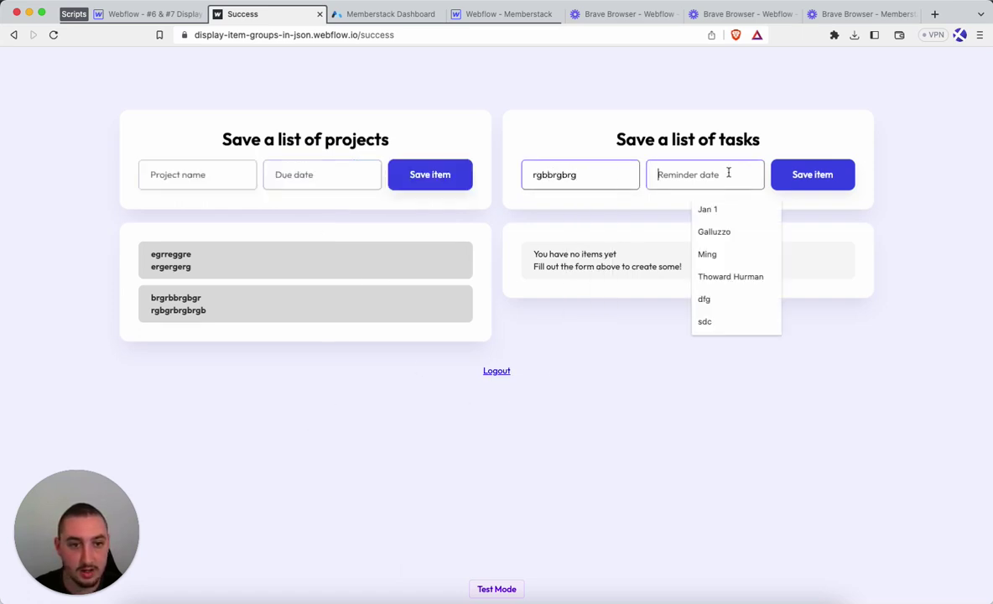
{"action": "type", "text": "rgbgbrgbrgb"}
{"action": "left_click", "coordinate": [780, 177]}
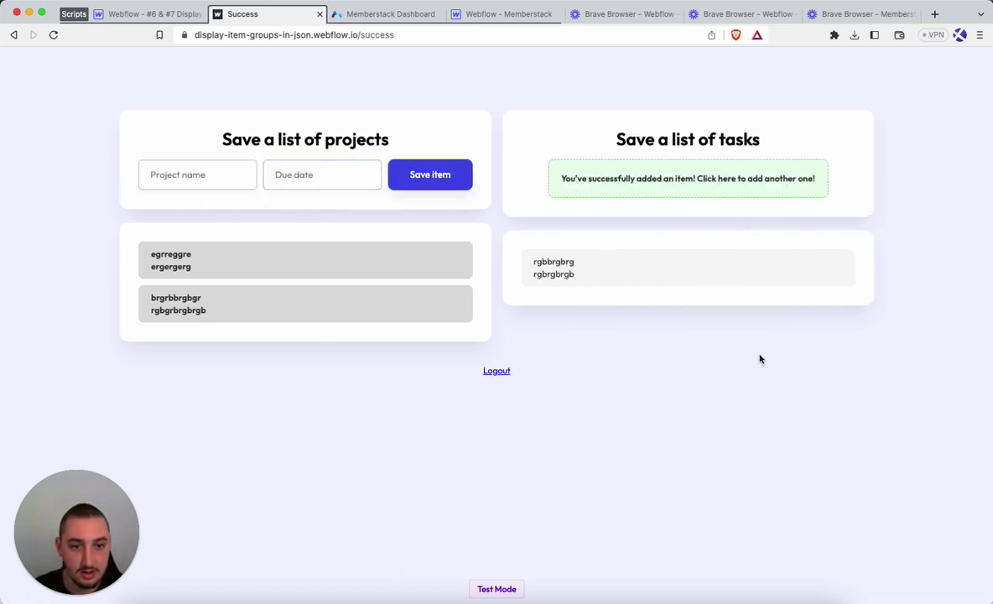
{"action": "left_click", "coordinate": [647, 172]}
{"action": "left_click", "coordinate": [587, 179]}
{"action": "type", "text": "gfbfgbbf"}
{"action": "left_click", "coordinate": [689, 172]}
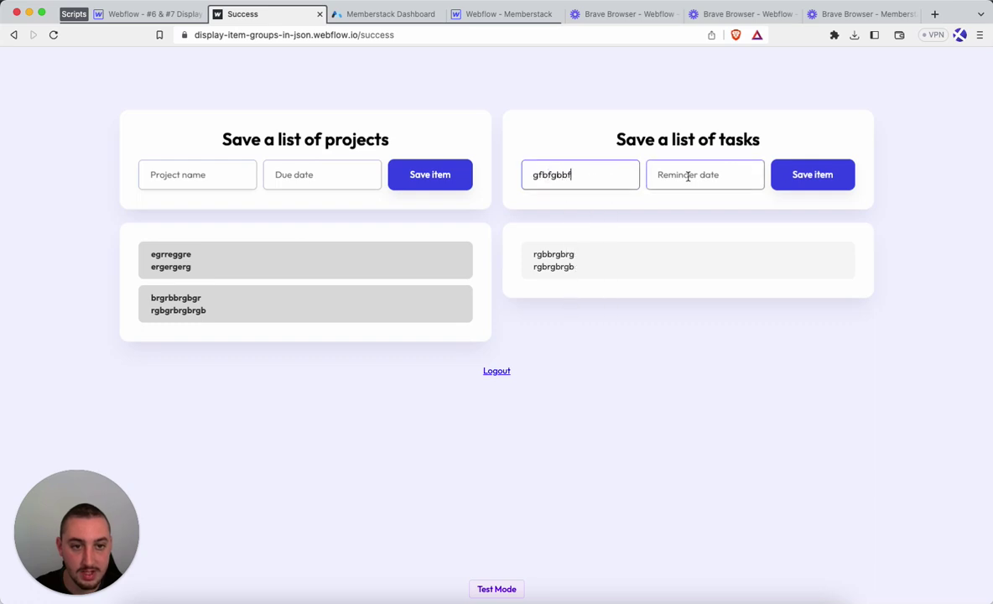
{"action": "type", "text": "fgbfgfgb"}
{"action": "left_click", "coordinate": [830, 174]}
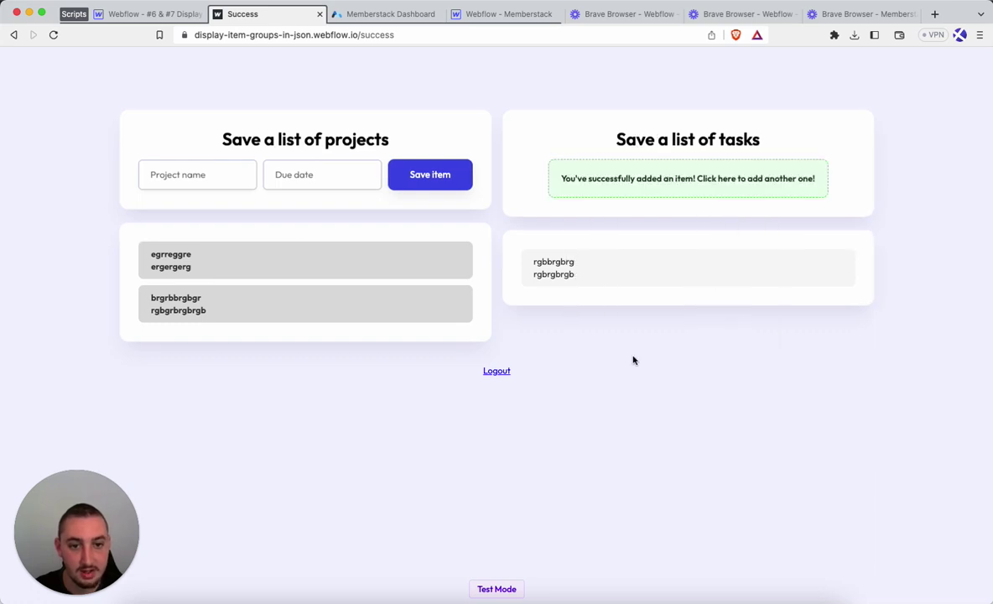
{"action": "left_click", "coordinate": [607, 170]}
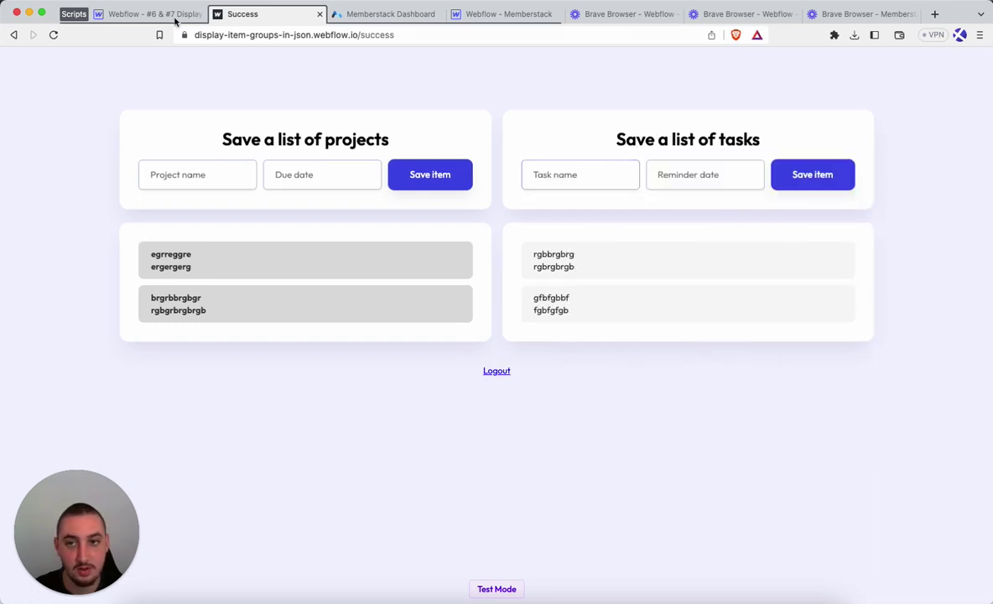
{"action": "left_click", "coordinate": [52, 34]}
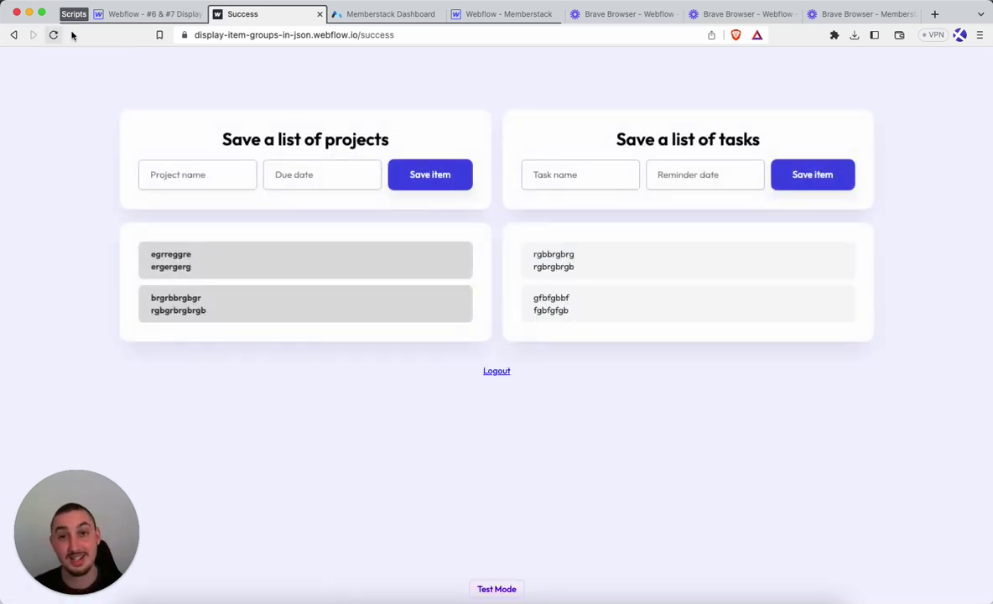
- Reload the test member's Memberstack record and scroll its JSON to the tasks and two projects
{"action": "left_click", "coordinate": [366, 13]}
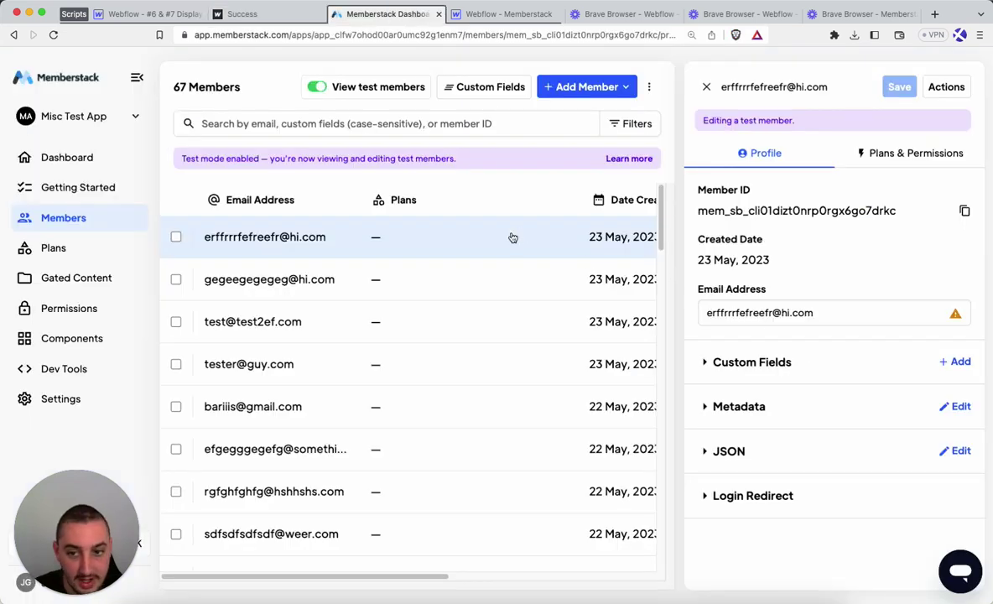
{"action": "left_click", "coordinate": [730, 450]}
{"action": "scroll", "coordinate": [821, 411], "scroll_direction": "down", "scroll_amount": 3}
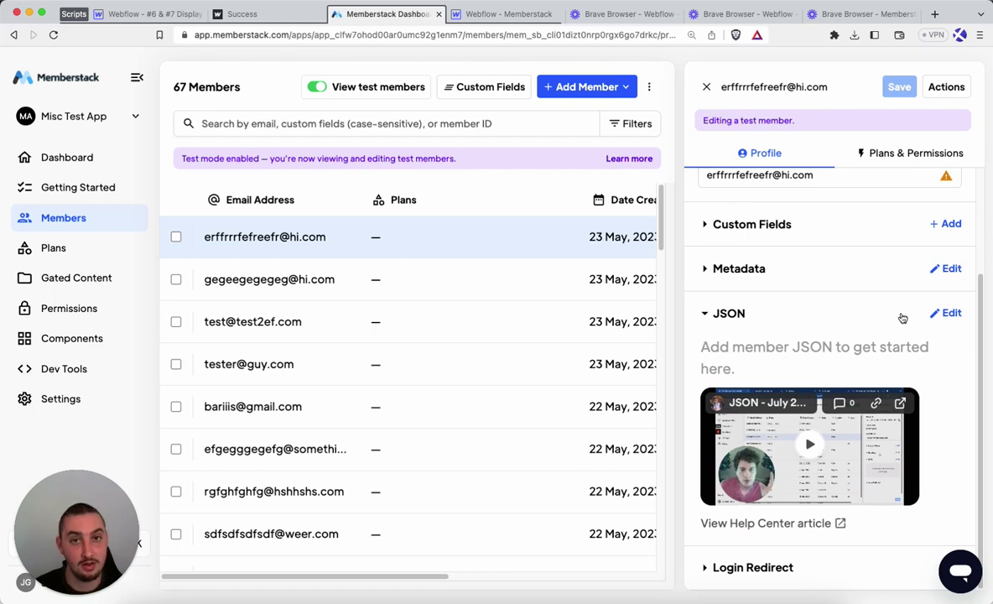
{"action": "left_click", "coordinate": [52, 35]}
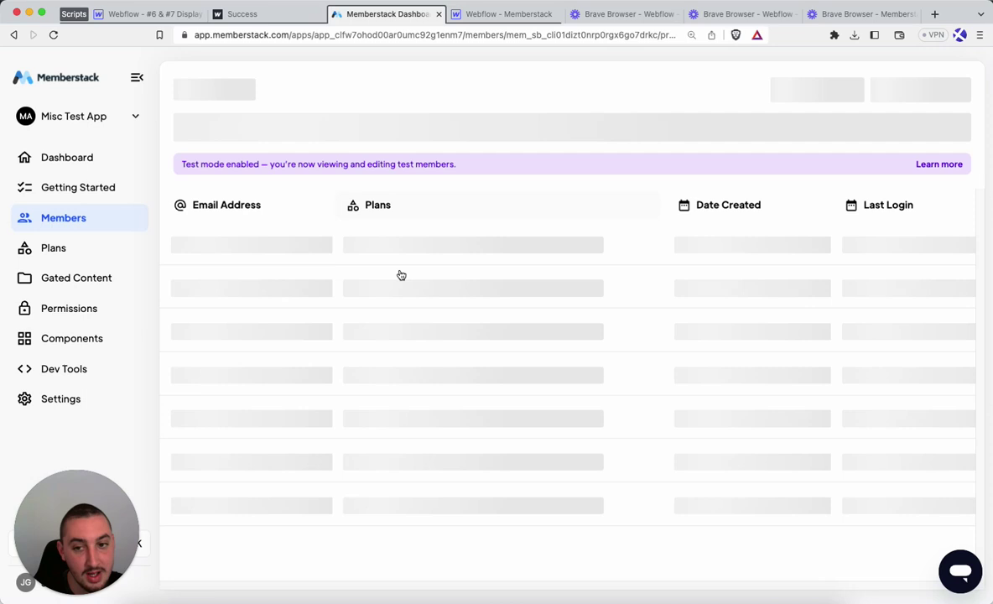
{"action": "scroll", "coordinate": [740, 426], "scroll_direction": "down", "scroll_amount": 2}
{"action": "scroll", "coordinate": [740, 425], "scroll_direction": "down", "scroll_amount": 3}
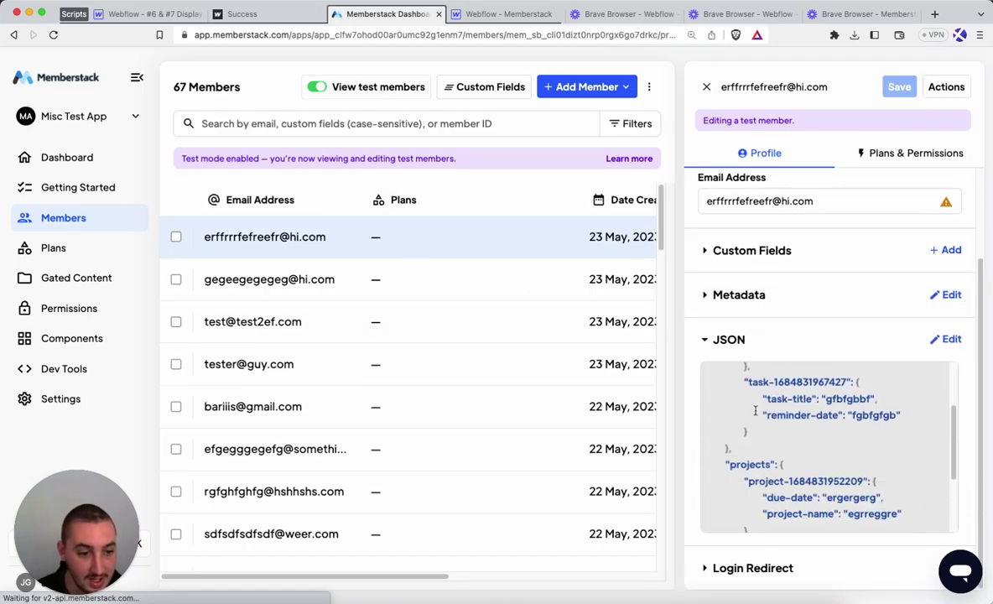
{"action": "scroll", "coordinate": [854, 460], "scroll_direction": "down", "scroll_amount": 3}
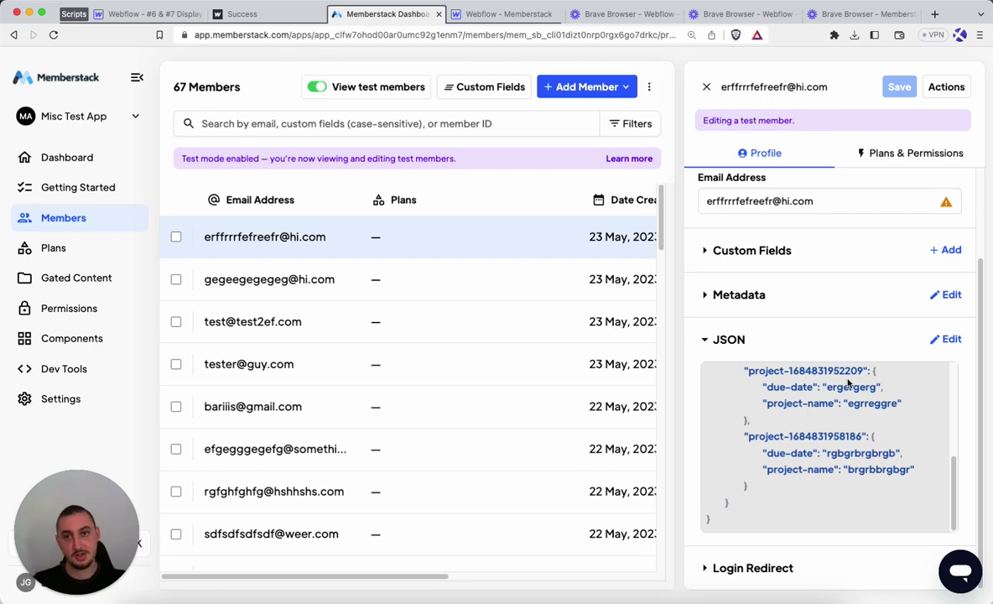
- Compare the live Success page's two projects and two tasks against the member's JSON
{"action": "left_click", "coordinate": [238, 17]}
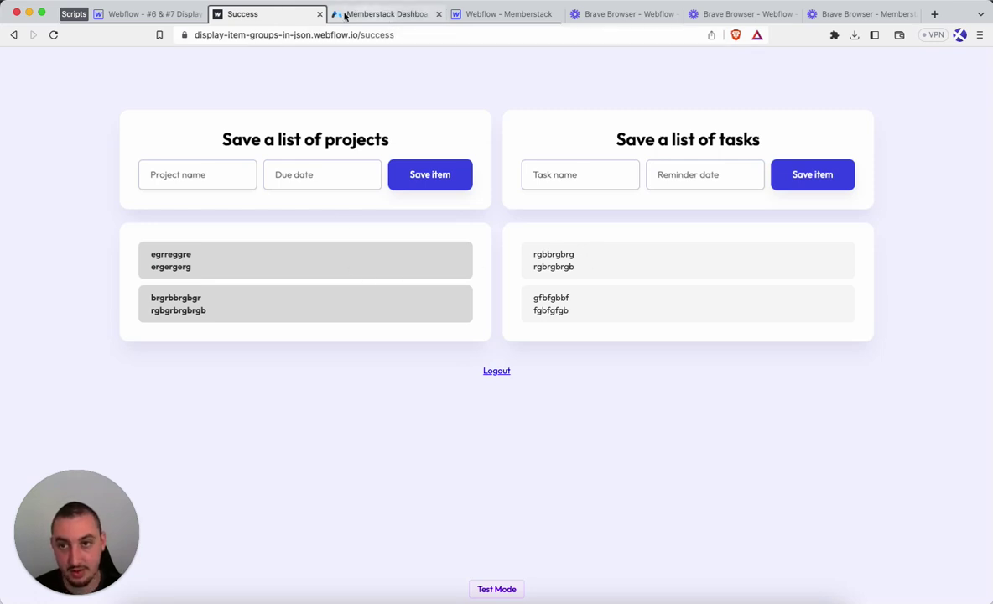
{"action": "left_click", "coordinate": [372, 16]}
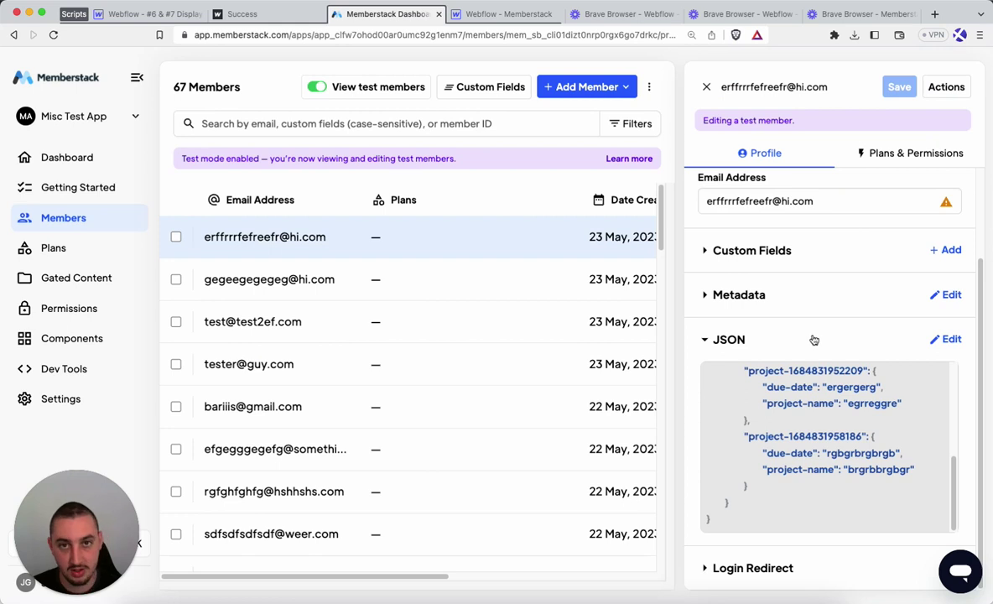
{"action": "left_click", "coordinate": [252, 14]}
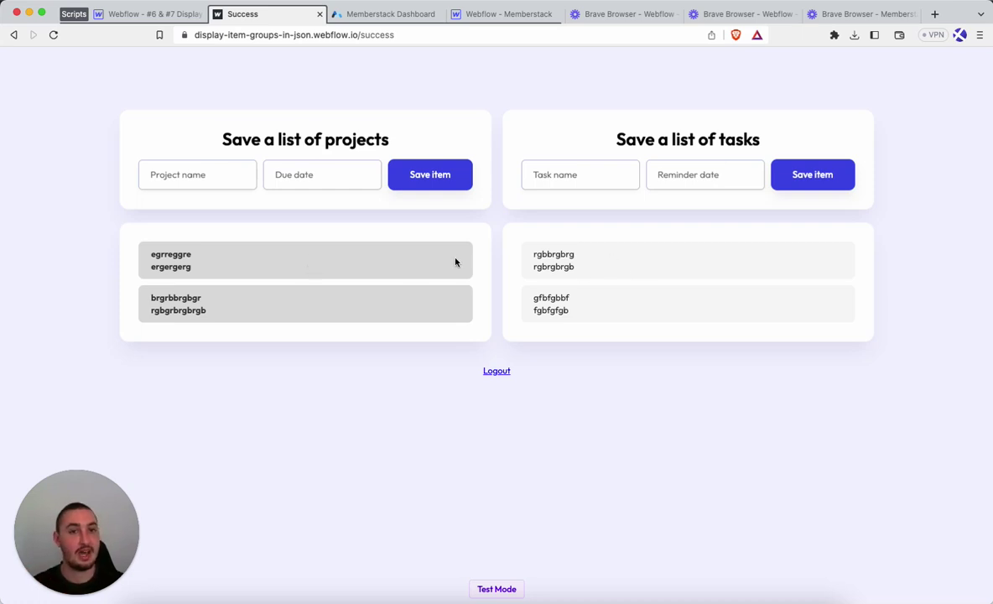
- Read through the Success page's before-body script that builds item groups from member JSON, then close settings
{"action": "left_click", "coordinate": [134, 14]}
{"action": "left_click", "coordinate": [11, 154]}
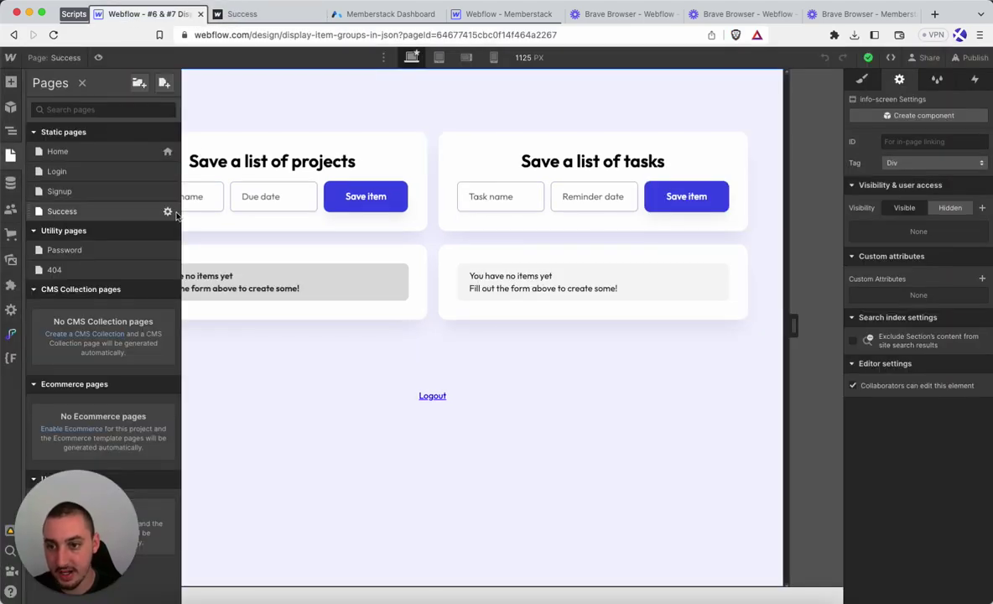
{"action": "left_click", "coordinate": [165, 210]}
{"action": "scroll", "coordinate": [386, 336], "scroll_direction": "down", "scroll_amount": 15}
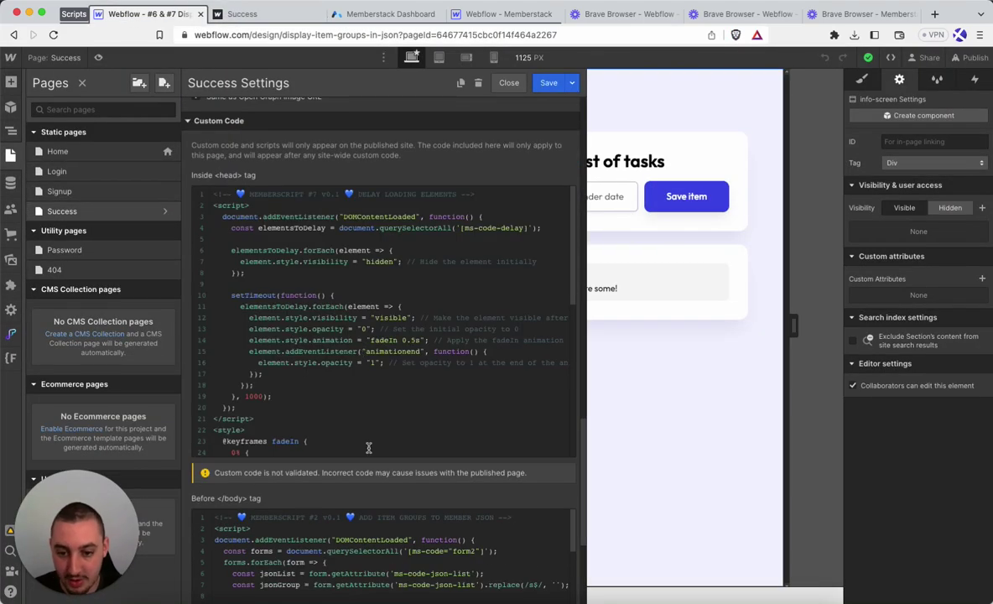
{"action": "scroll", "coordinate": [344, 436], "scroll_direction": "down", "scroll_amount": 10}
{"action": "scroll", "coordinate": [335, 383], "scroll_direction": "down", "scroll_amount": 12}
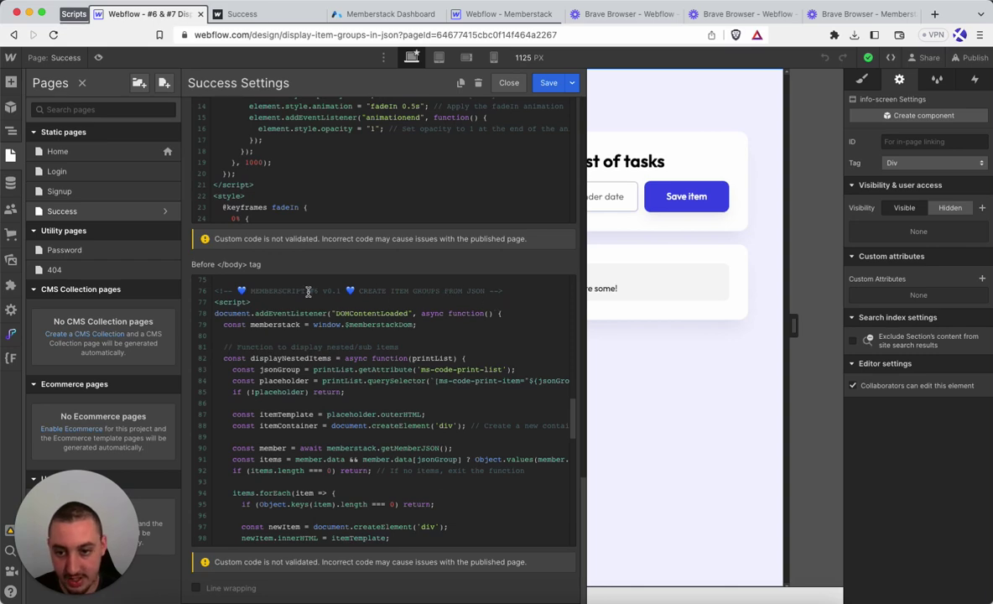
{"action": "scroll", "coordinate": [293, 352], "scroll_direction": "down", "scroll_amount": 12}
{"action": "scroll", "coordinate": [263, 406], "scroll_direction": "up", "scroll_amount": 5}
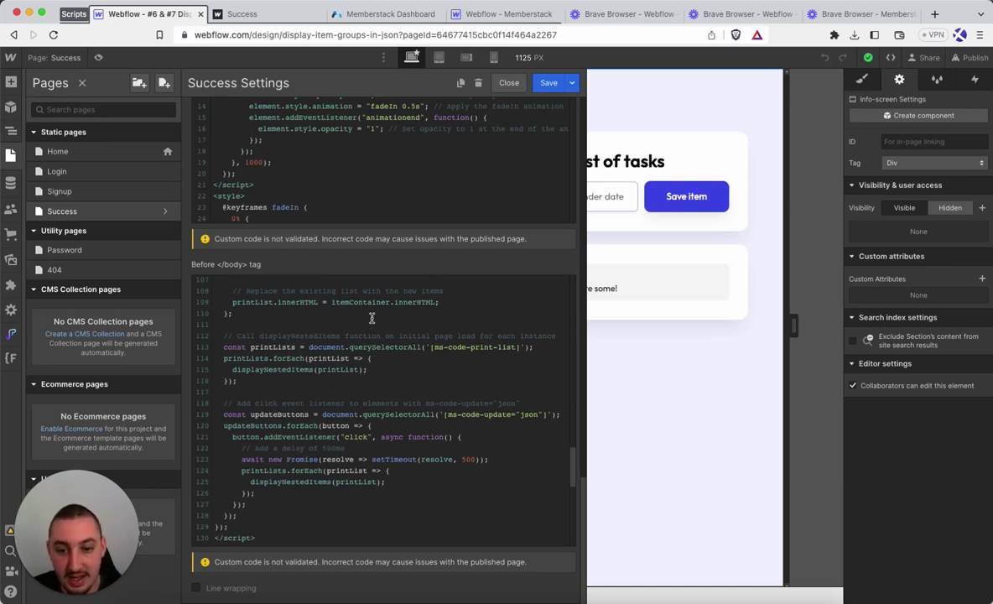
{"action": "scroll", "coordinate": [369, 319], "scroll_direction": "up", "scroll_amount": 6}
{"action": "scroll", "coordinate": [360, 363], "scroll_direction": "up", "scroll_amount": 4}
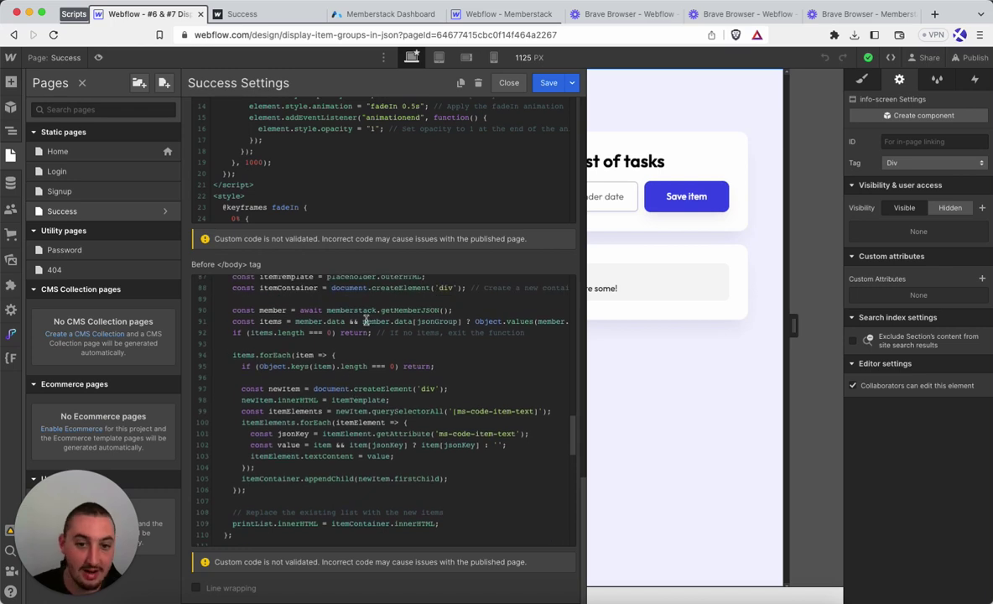
{"action": "scroll", "coordinate": [365, 319], "scroll_direction": "up", "scroll_amount": 5}
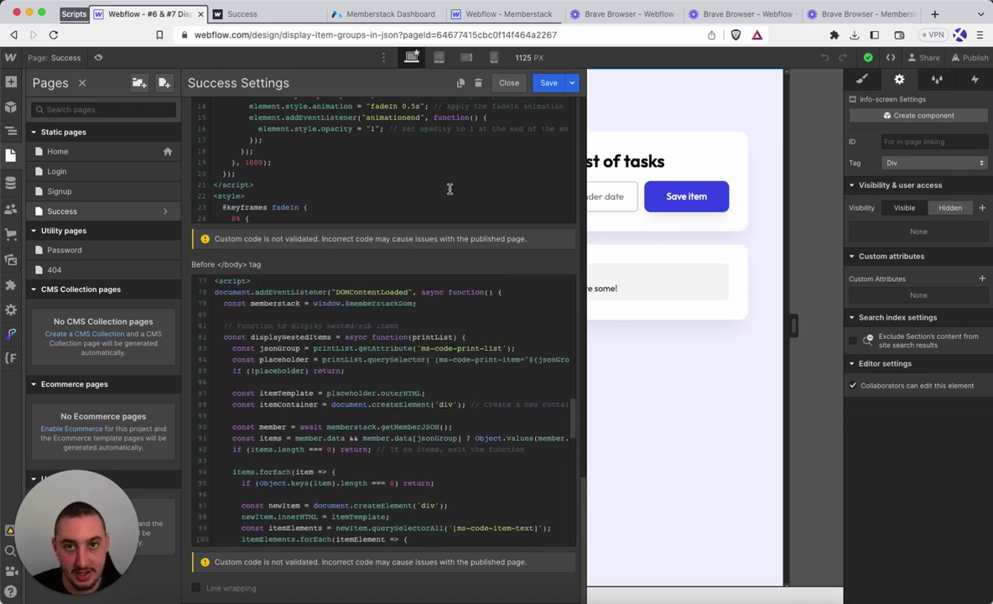
{"action": "left_click", "coordinate": [508, 82]}
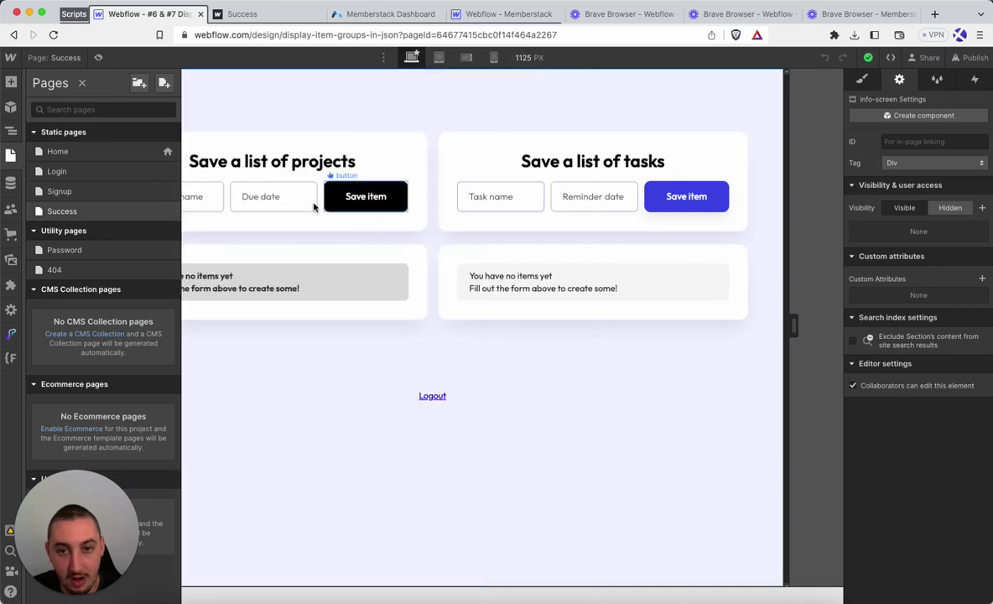
- Inspect the project form, its Project name and Due date fields, and list_to-do's ms-code-print-list="projects"
{"action": "left_click", "coordinate": [227, 202]}
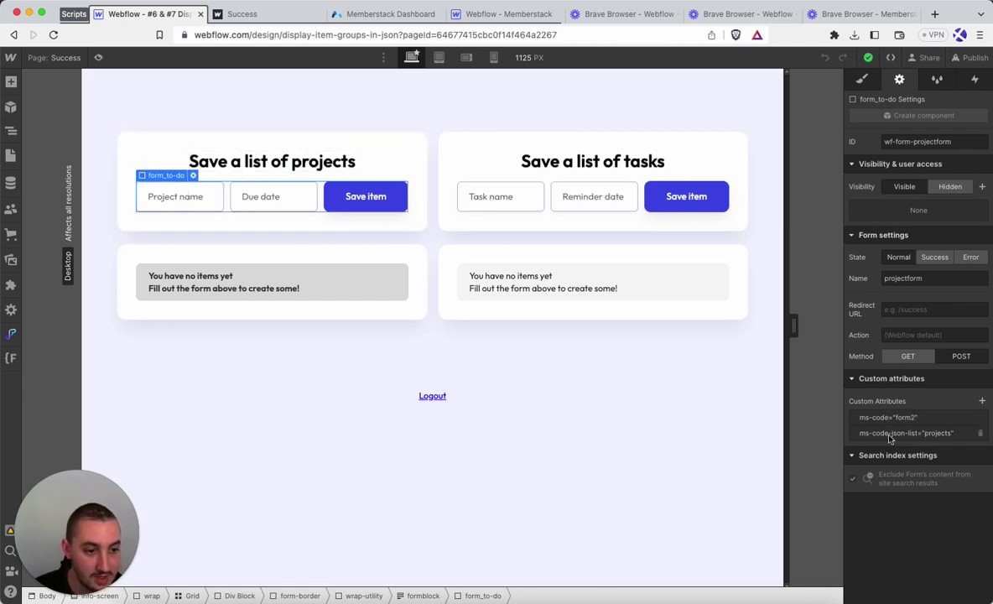
{"action": "left_click", "coordinate": [214, 202]}
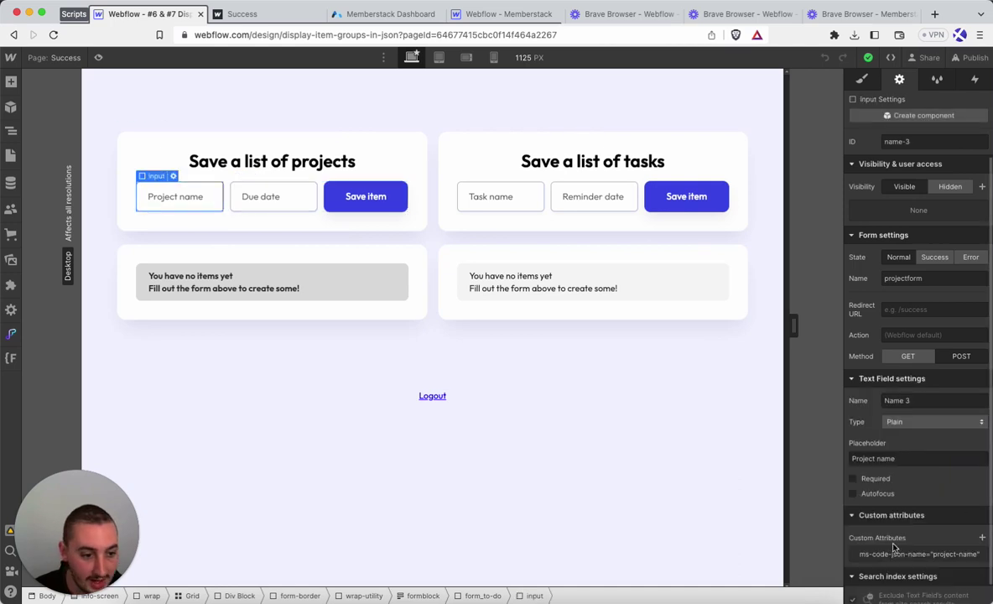
{"action": "left_click", "coordinate": [260, 201]}
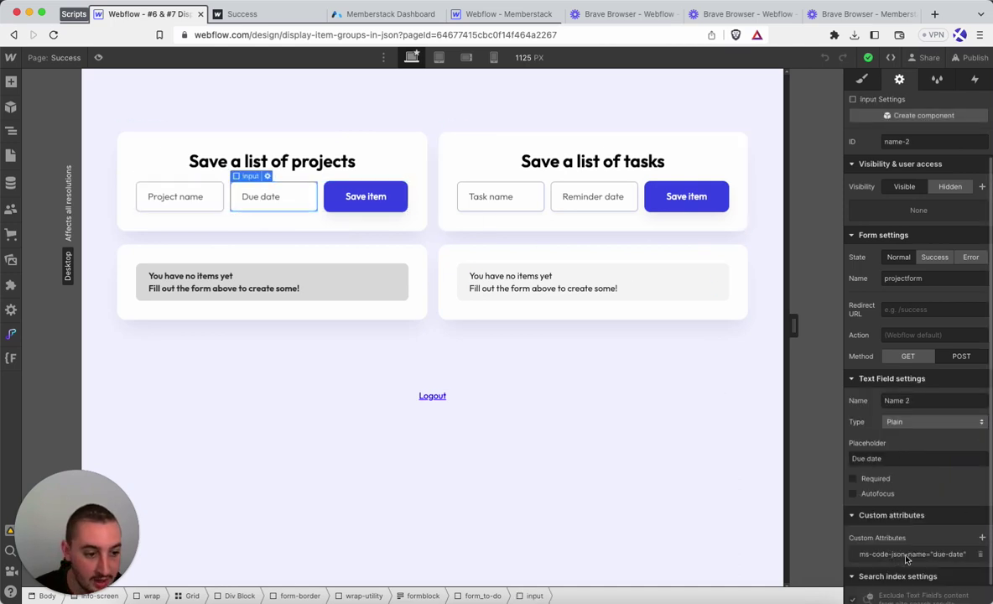
{"action": "left_click", "coordinate": [248, 267]}
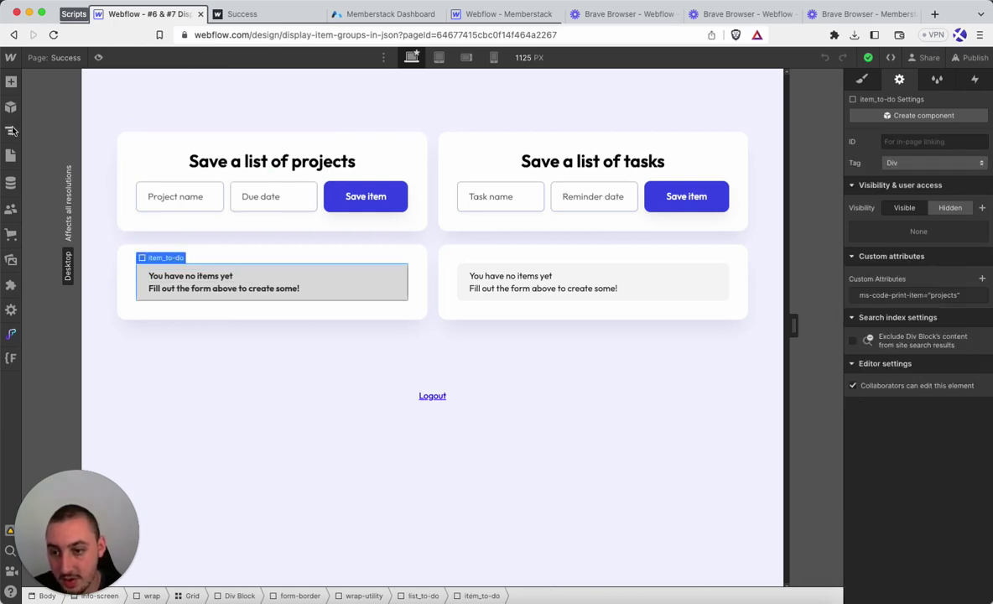
{"action": "left_click", "coordinate": [11, 131]}
{"action": "left_click", "coordinate": [101, 374]}
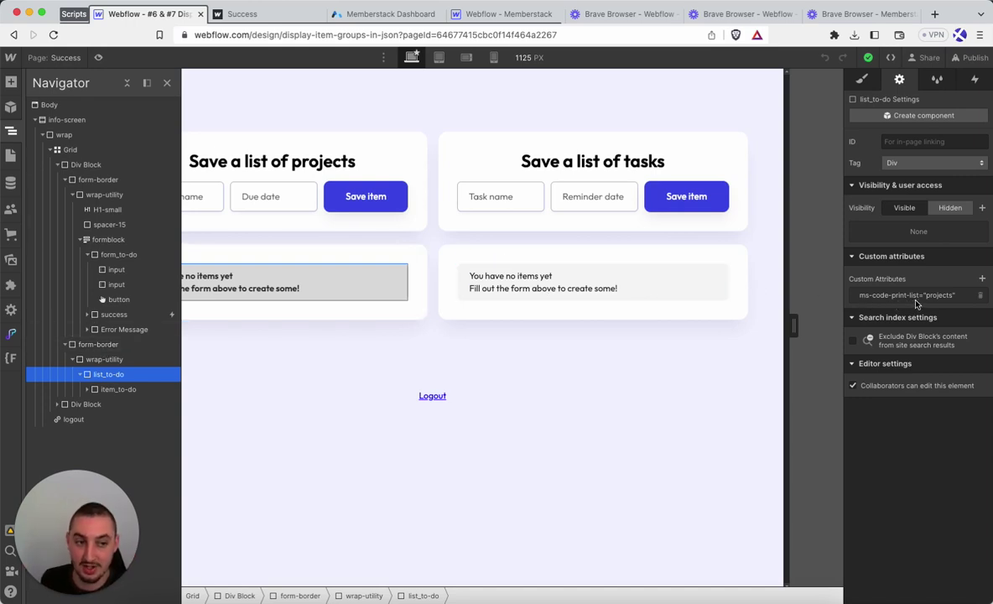
- Match item_to-do's ms-code-print-item="projects" against the "projects" group in the member's JSON
{"action": "left_click", "coordinate": [384, 14]}
{"action": "scroll", "coordinate": [757, 400], "scroll_direction": "up", "scroll_amount": 3}
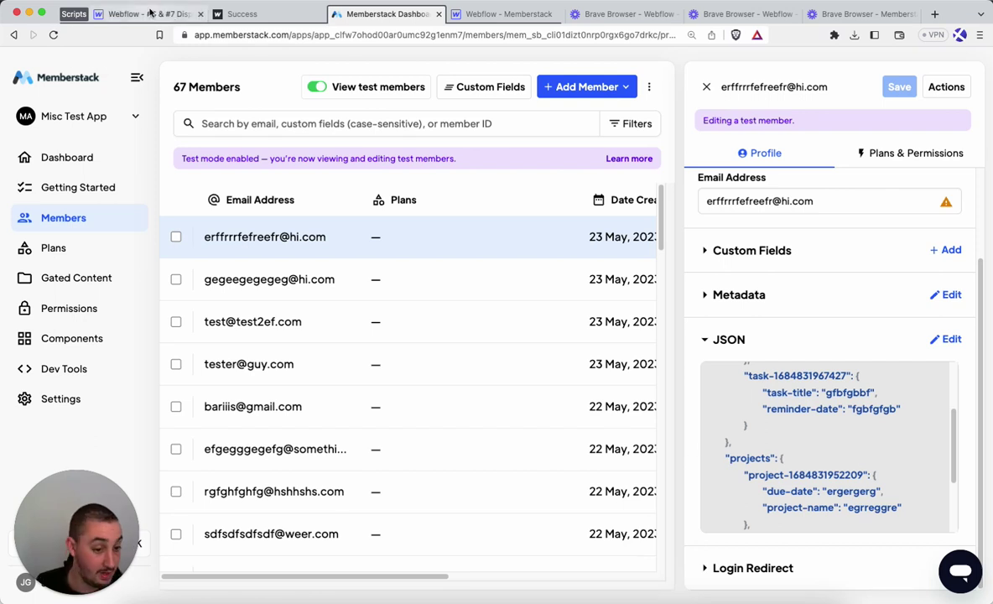
{"action": "left_click", "coordinate": [150, 13]}
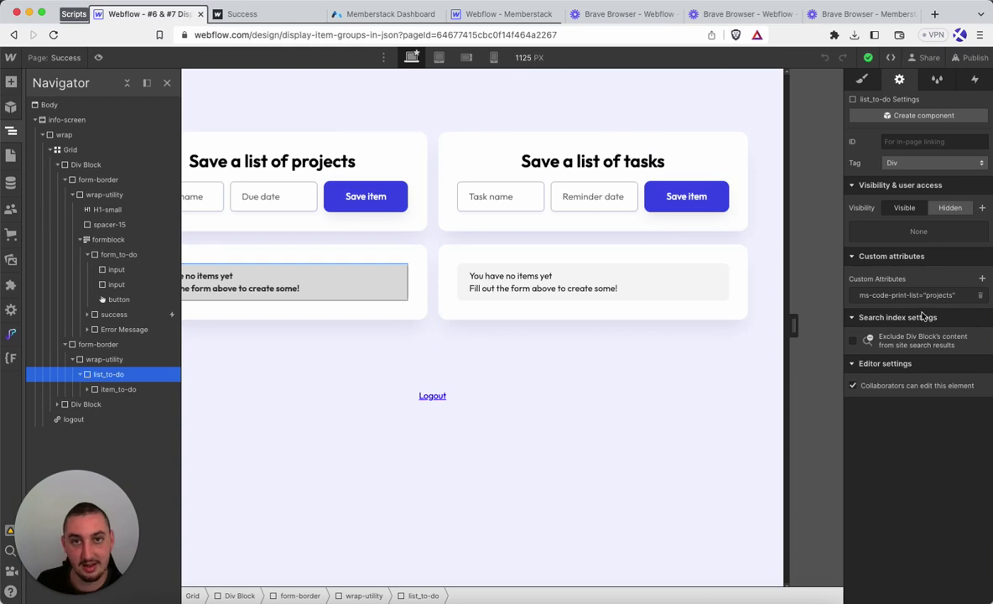
{"action": "left_click", "coordinate": [130, 389]}
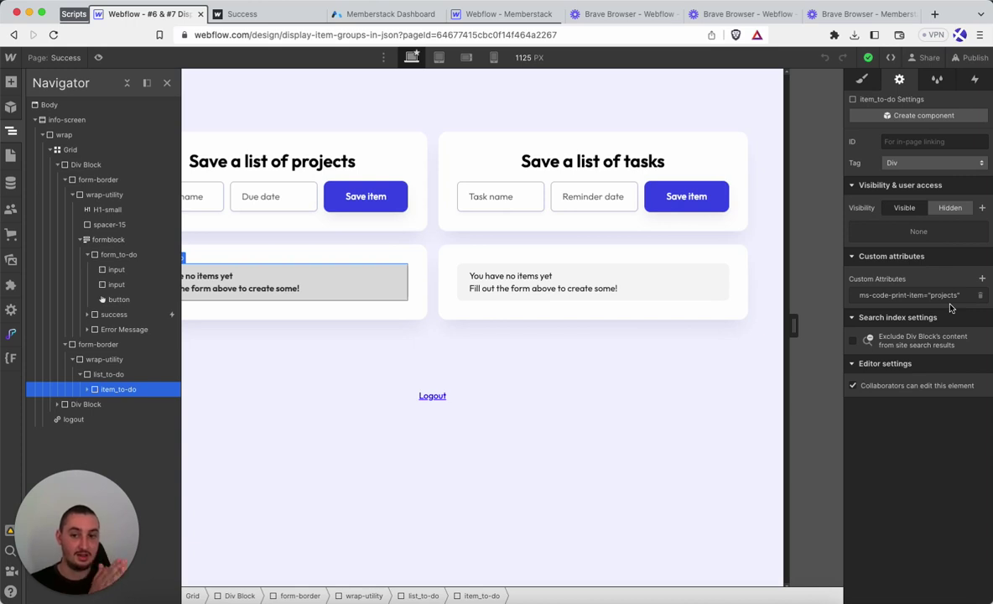
{"action": "left_click", "coordinate": [361, 328]}
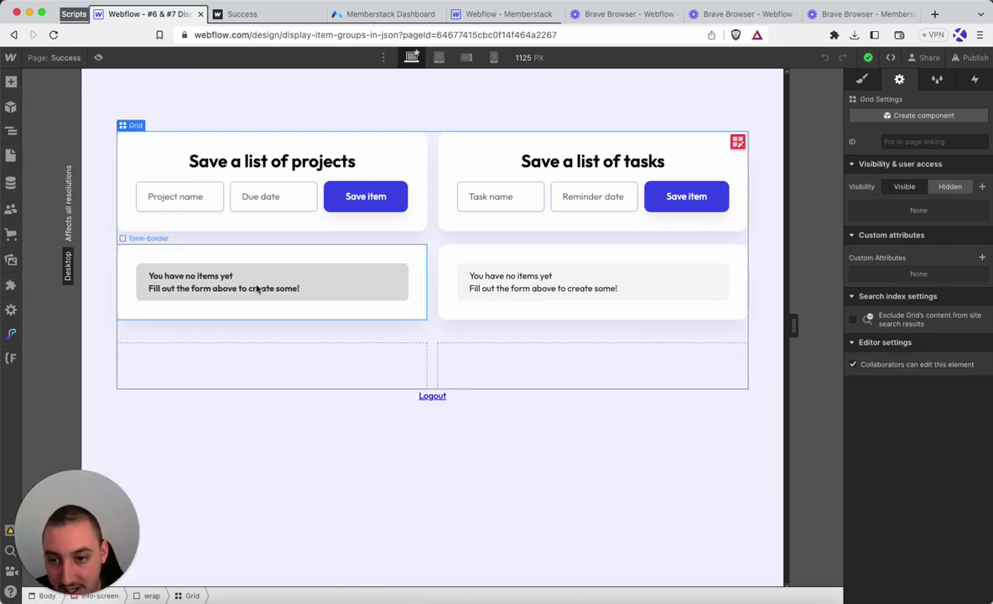
{"action": "left_click", "coordinate": [186, 276]}
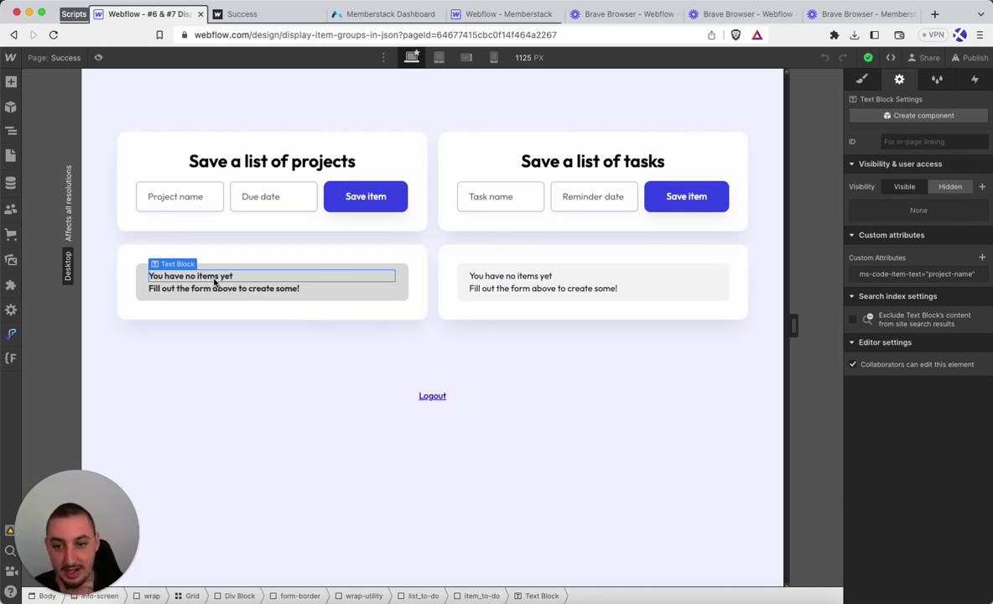
{"action": "left_click", "coordinate": [172, 280]}
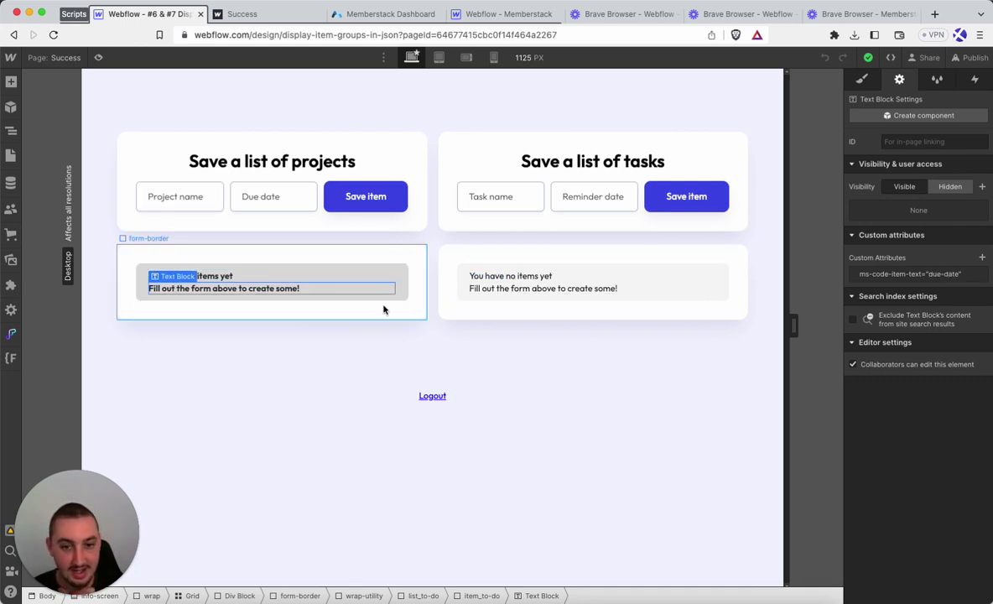
{"action": "left_click", "coordinate": [235, 277]}
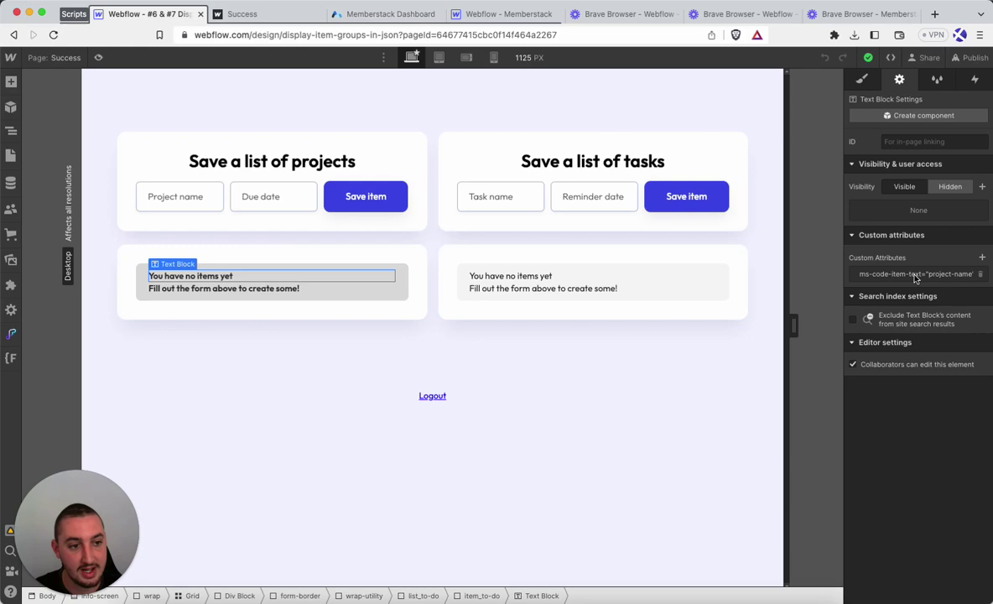
{"action": "left_click", "coordinate": [262, 290]}
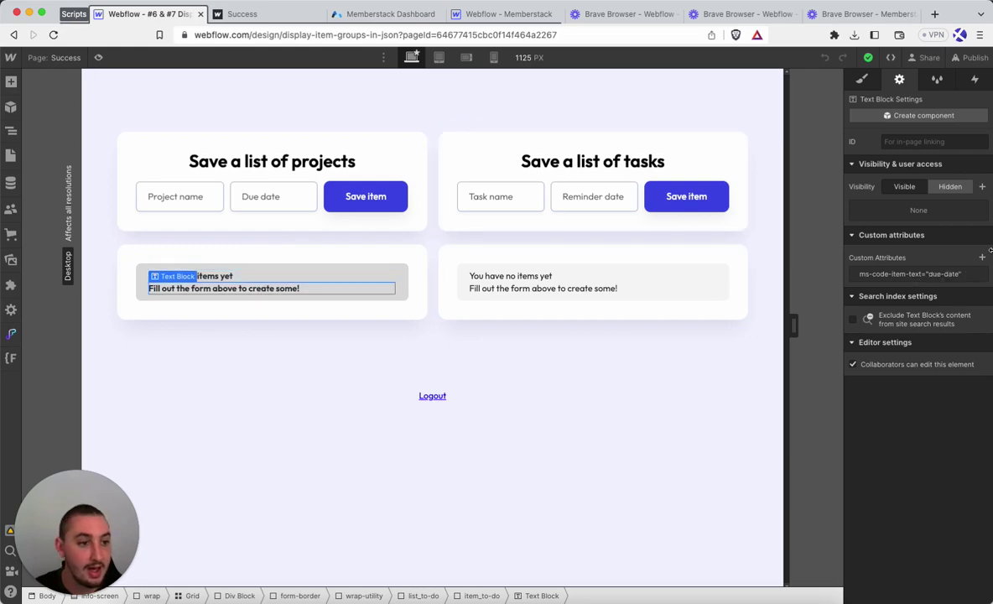
{"action": "left_click", "coordinate": [361, 14]}
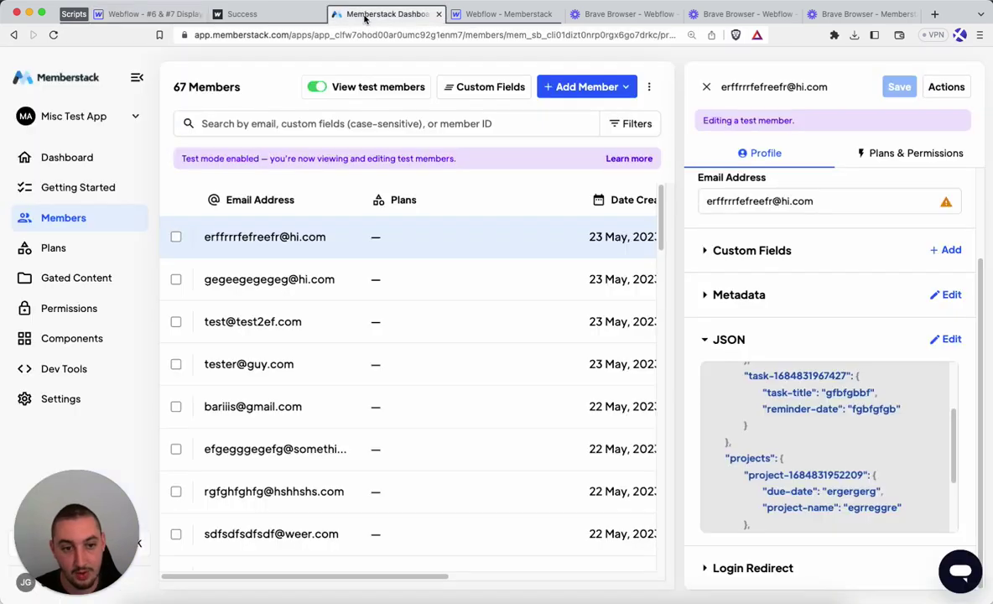
{"action": "scroll", "coordinate": [773, 409], "scroll_direction": "down", "scroll_amount": 3}
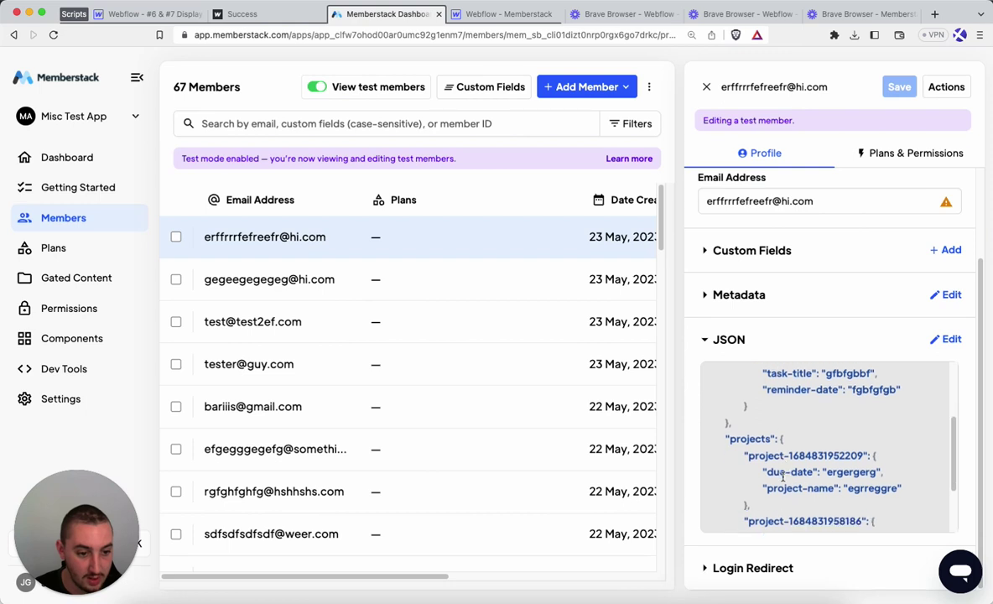
{"action": "left_click", "coordinate": [150, 17]}
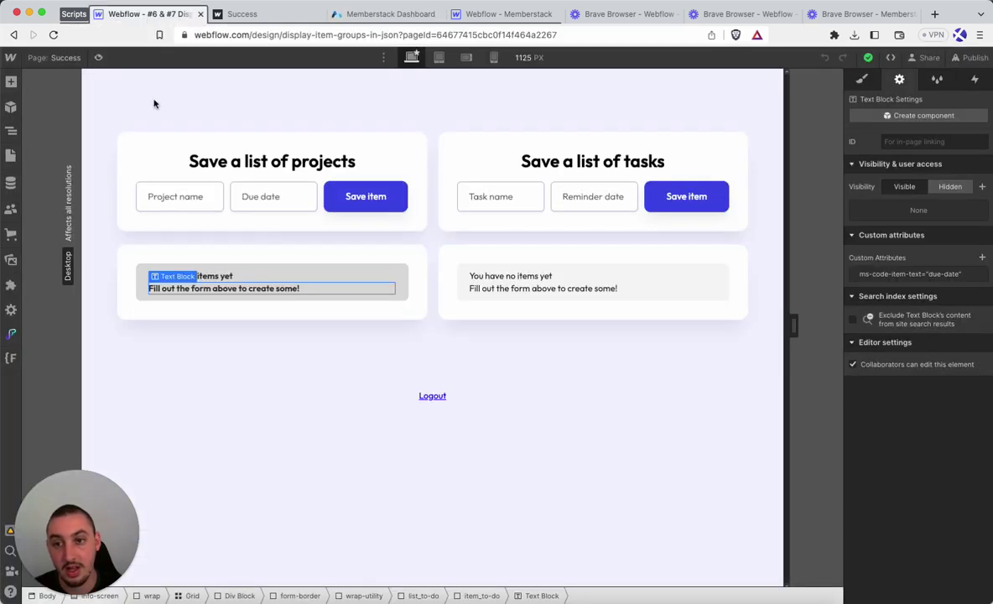
{"action": "left_click", "coordinate": [250, 268]}
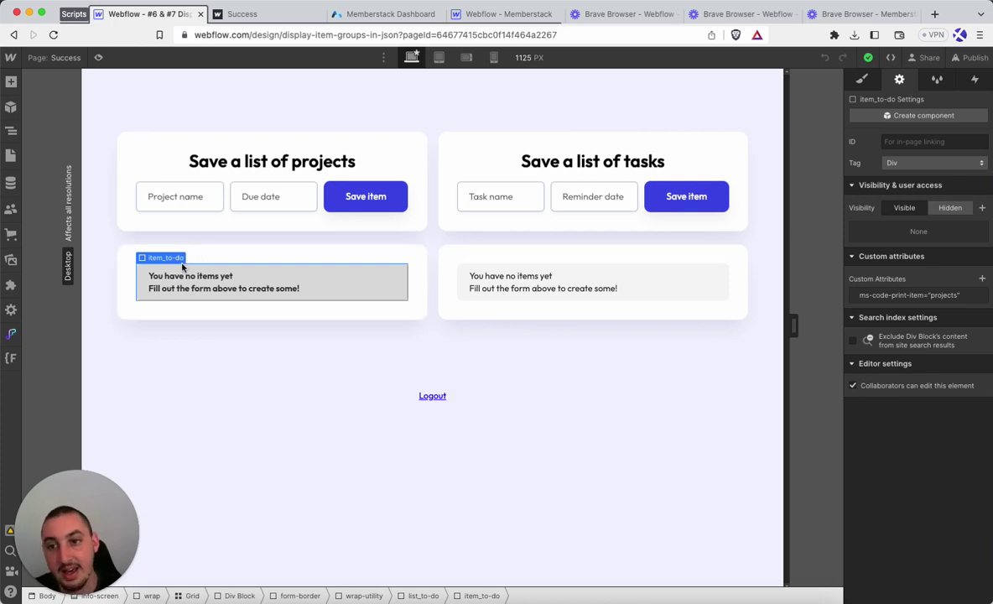
{"action": "left_click", "coordinate": [231, 201]}
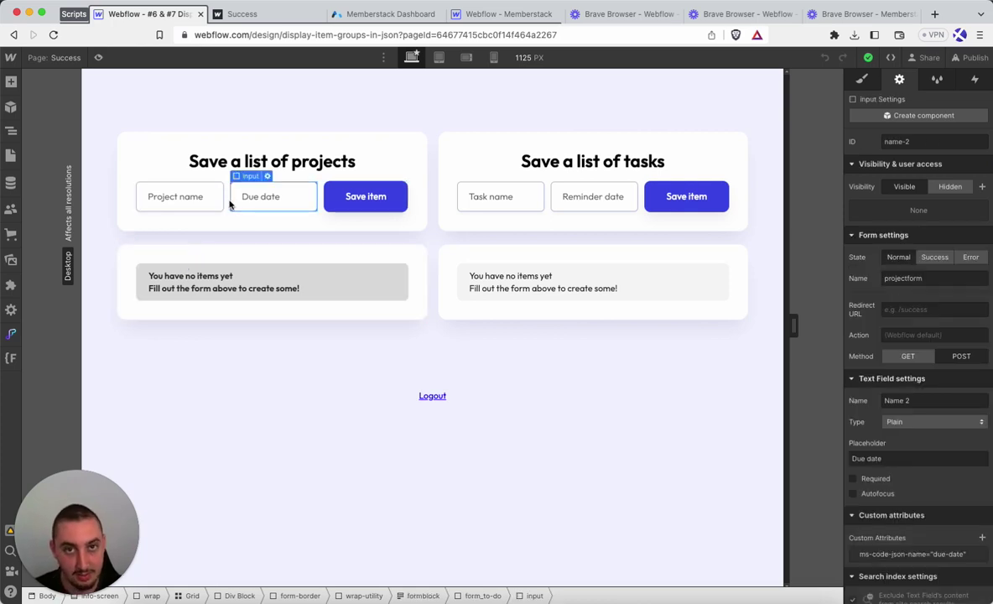